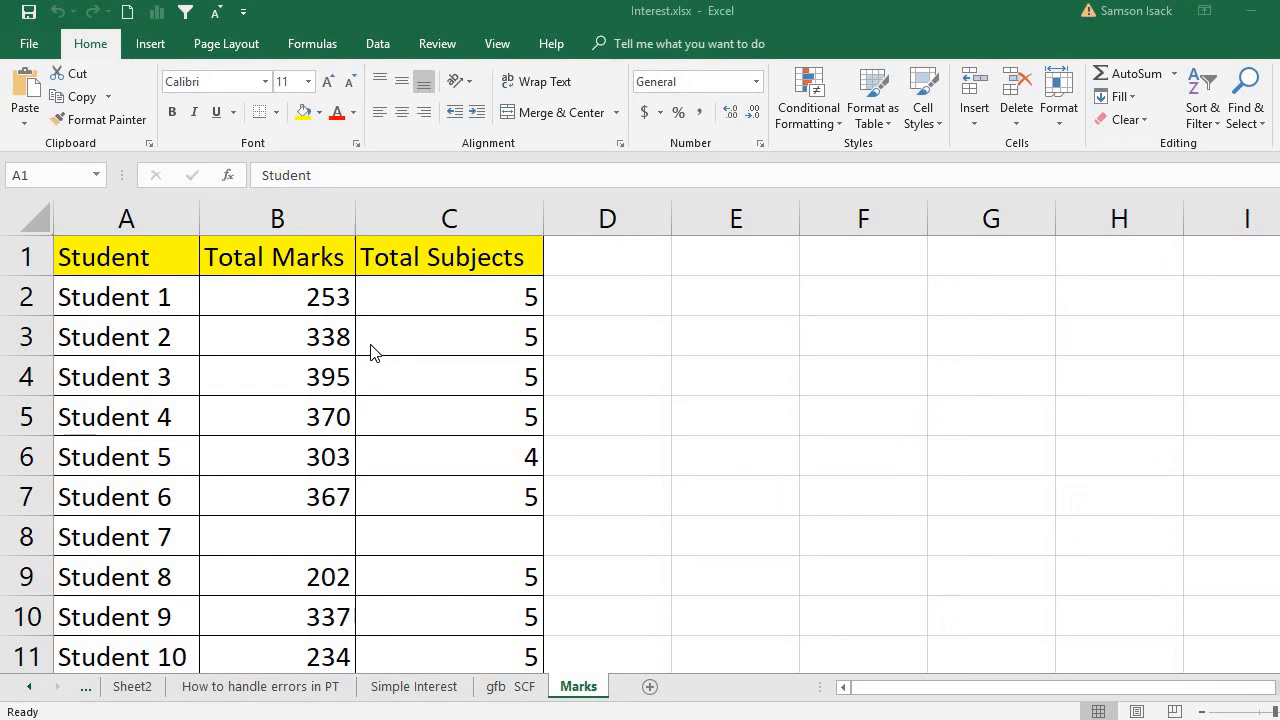
{"action": "left_click", "coordinate": [168, 253]}
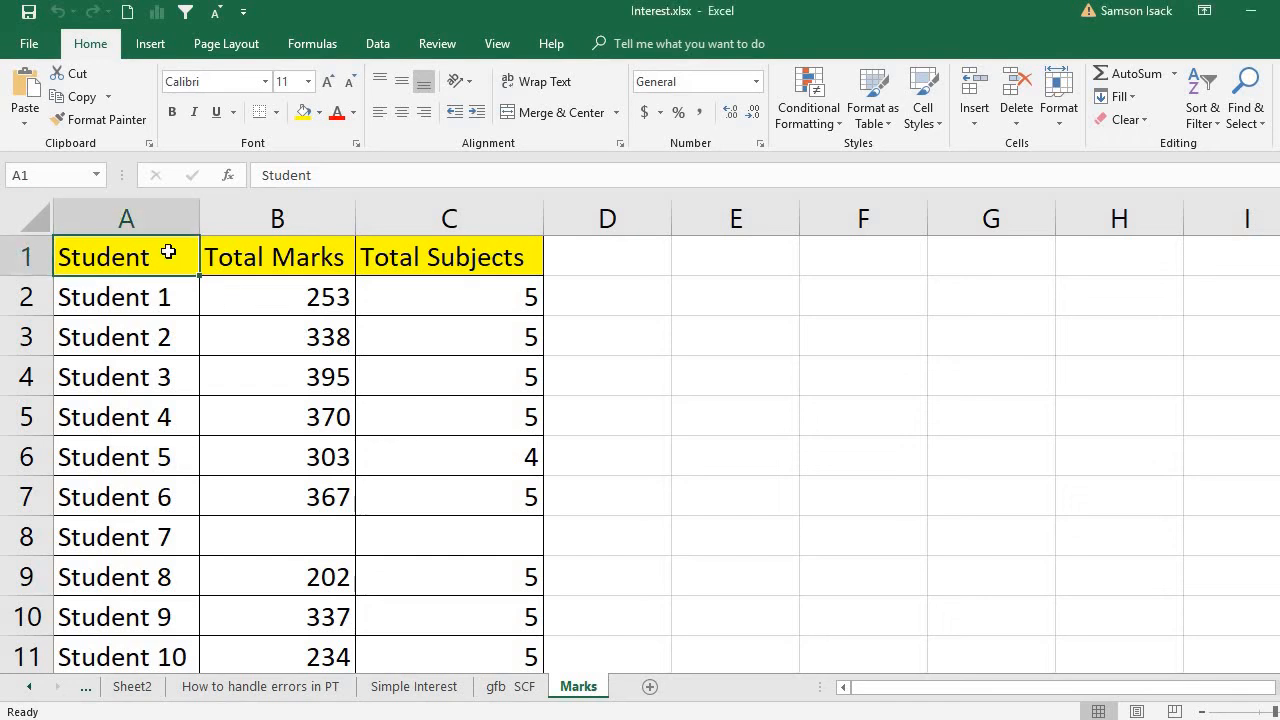
{"action": "left_click", "coordinate": [288, 253]}
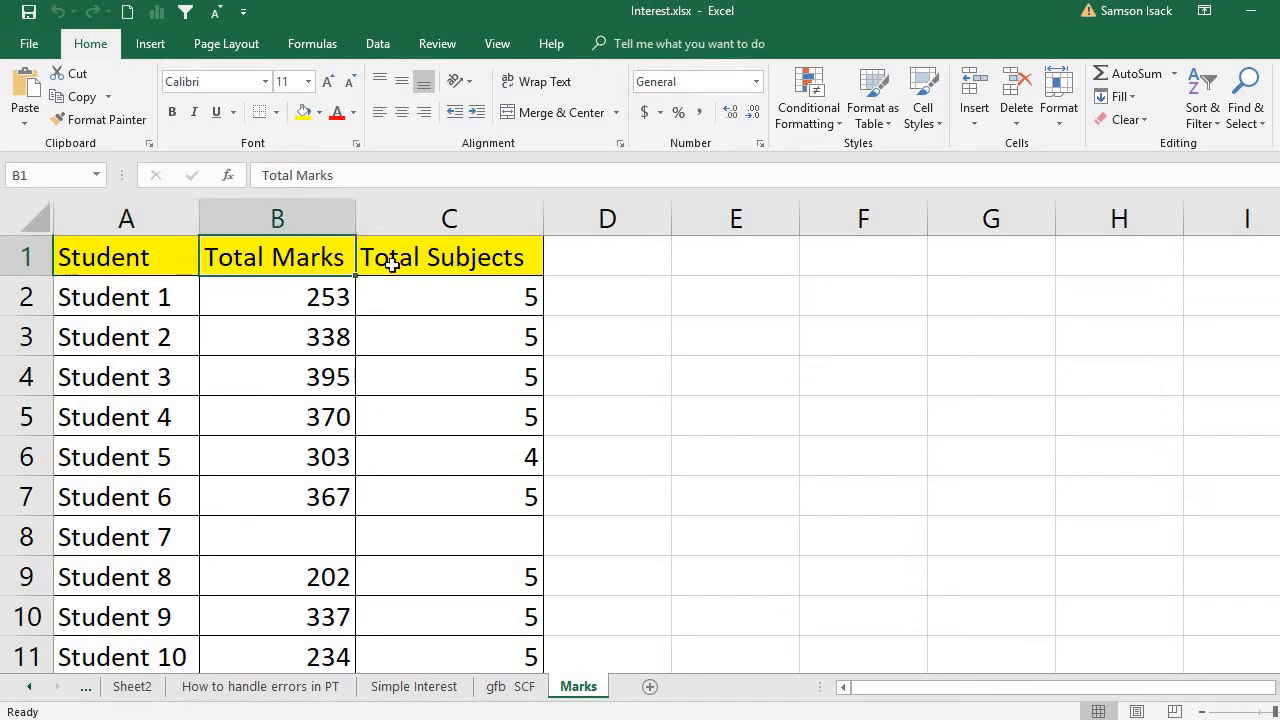
{"action": "left_click", "coordinate": [391, 263]}
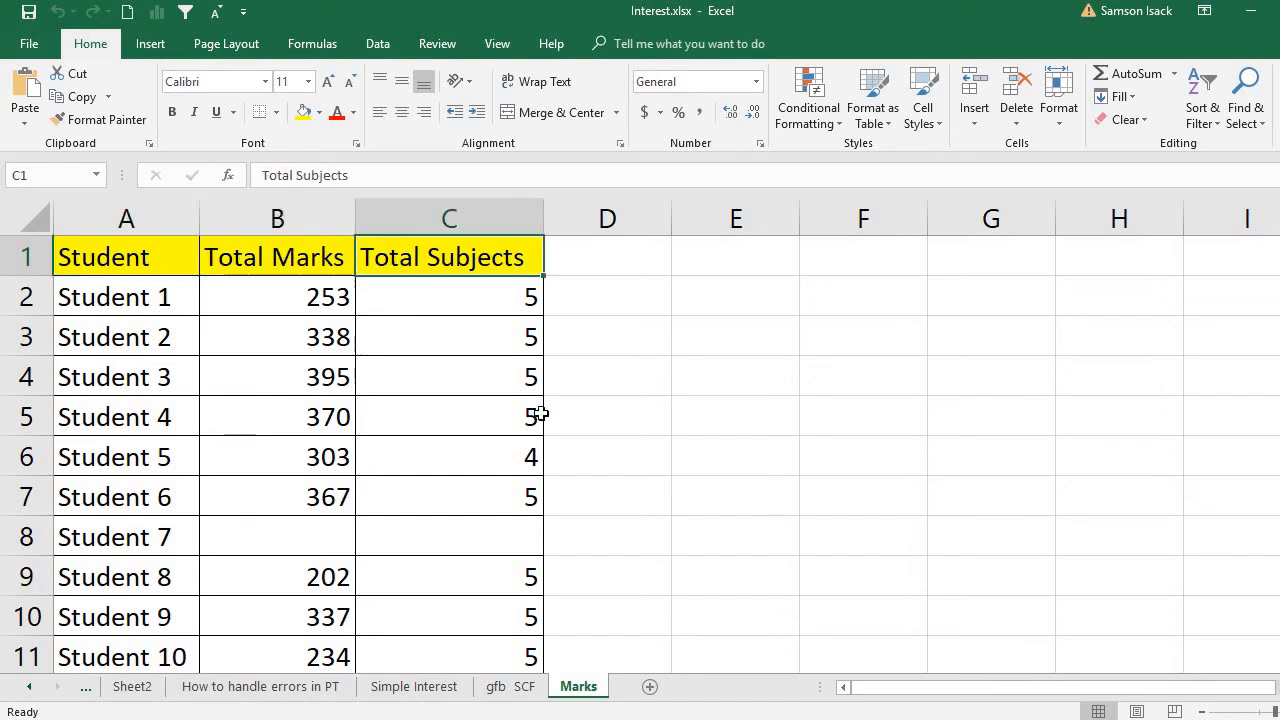
- Create a PivotTable on a new worksheet from the student marks data in A1:C13 of the Marks sheet
{"action": "left_click", "coordinate": [1203, 711]}
{"action": "left_click", "coordinate": [1203, 711]}
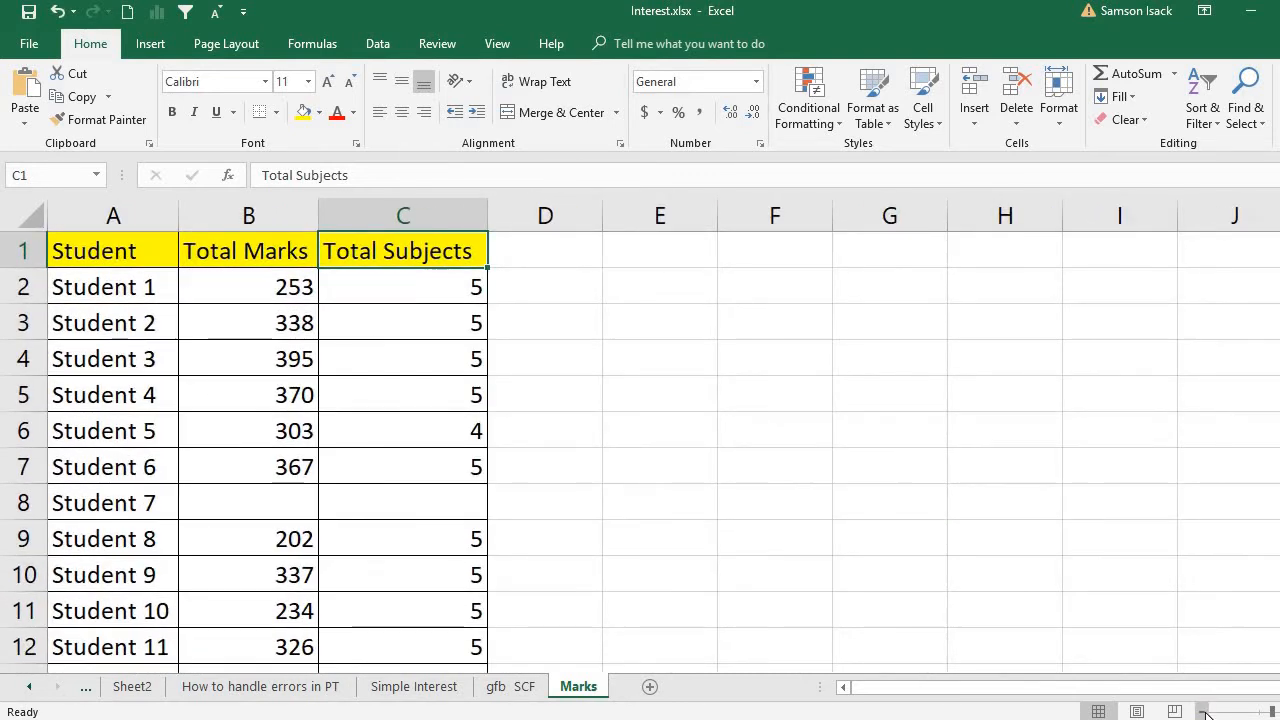
{"action": "left_click", "coordinate": [1204, 711]}
{"action": "left_click", "coordinate": [1204, 711]}
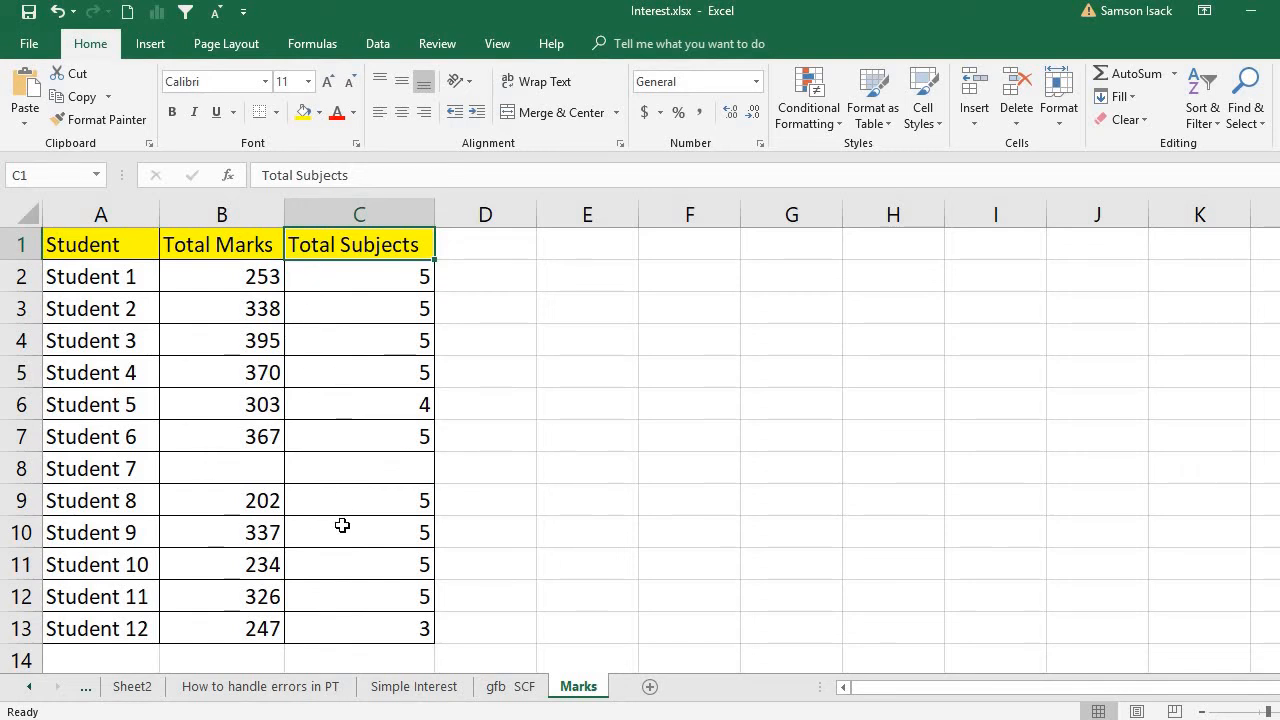
{"action": "left_click_drag", "start_coordinate": [120, 247], "coordinate": [412, 628]}
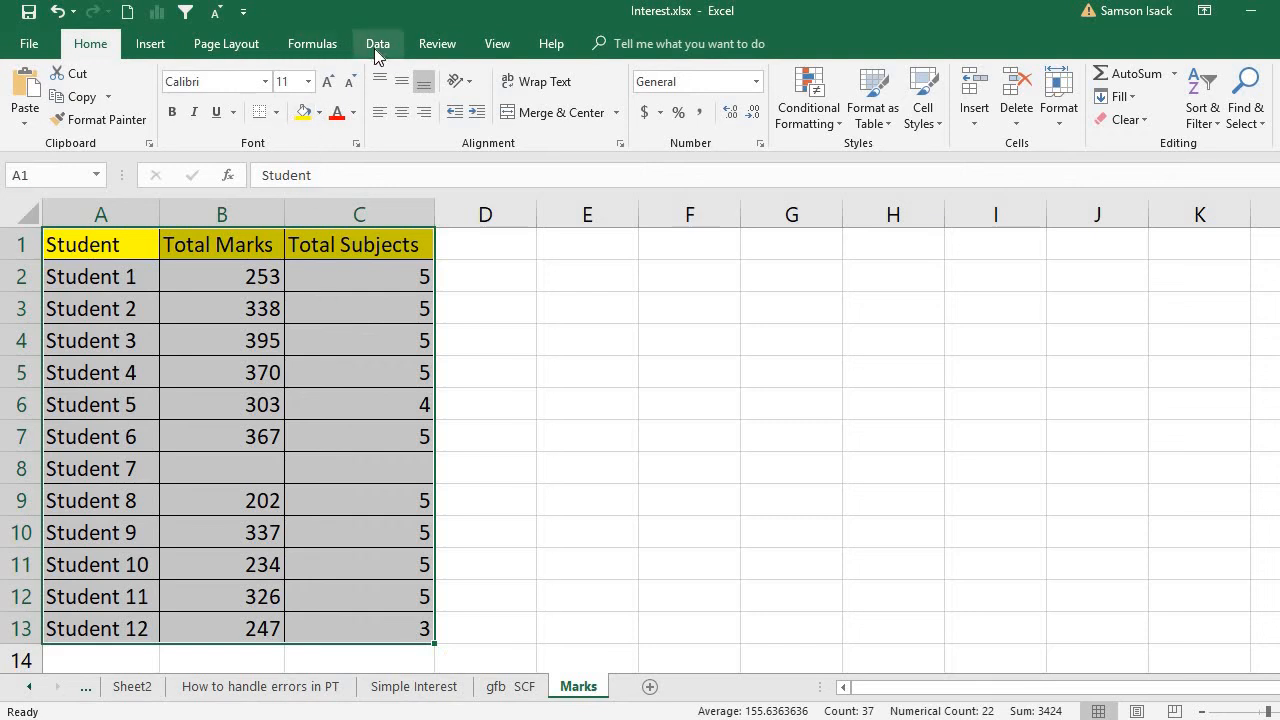
{"action": "left_click", "coordinate": [150, 44]}
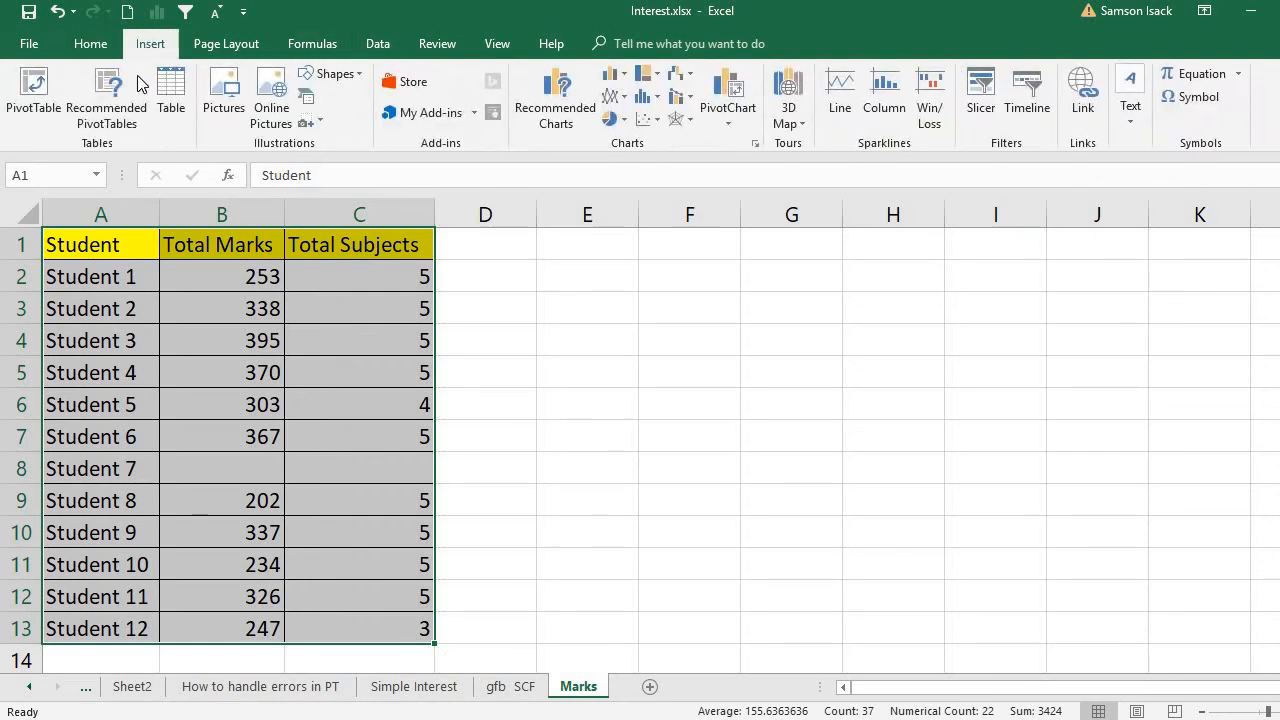
{"action": "left_click", "coordinate": [36, 95]}
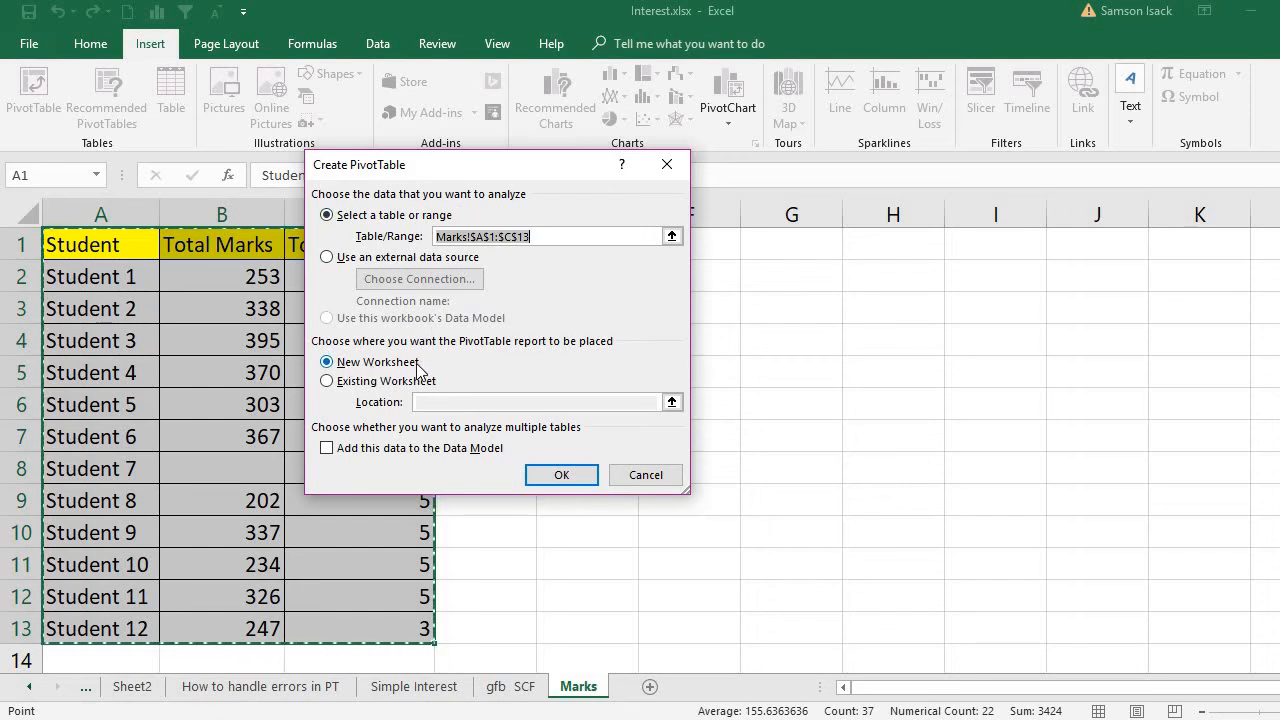
{"action": "left_click", "coordinate": [572, 479]}
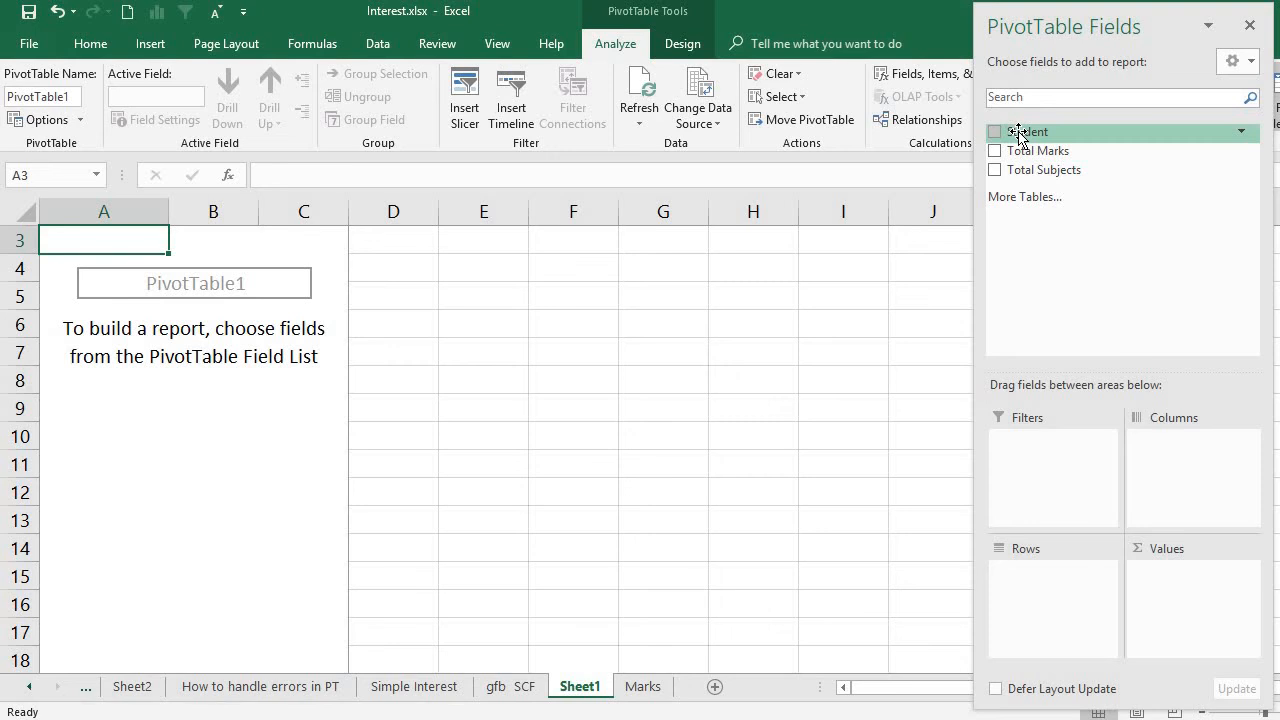
- Place Student in the pivot table's rows and add Total Marks and Total Subjects as summed values
{"action": "left_click_drag", "start_coordinate": [1020, 137], "coordinate": [1050, 566]}
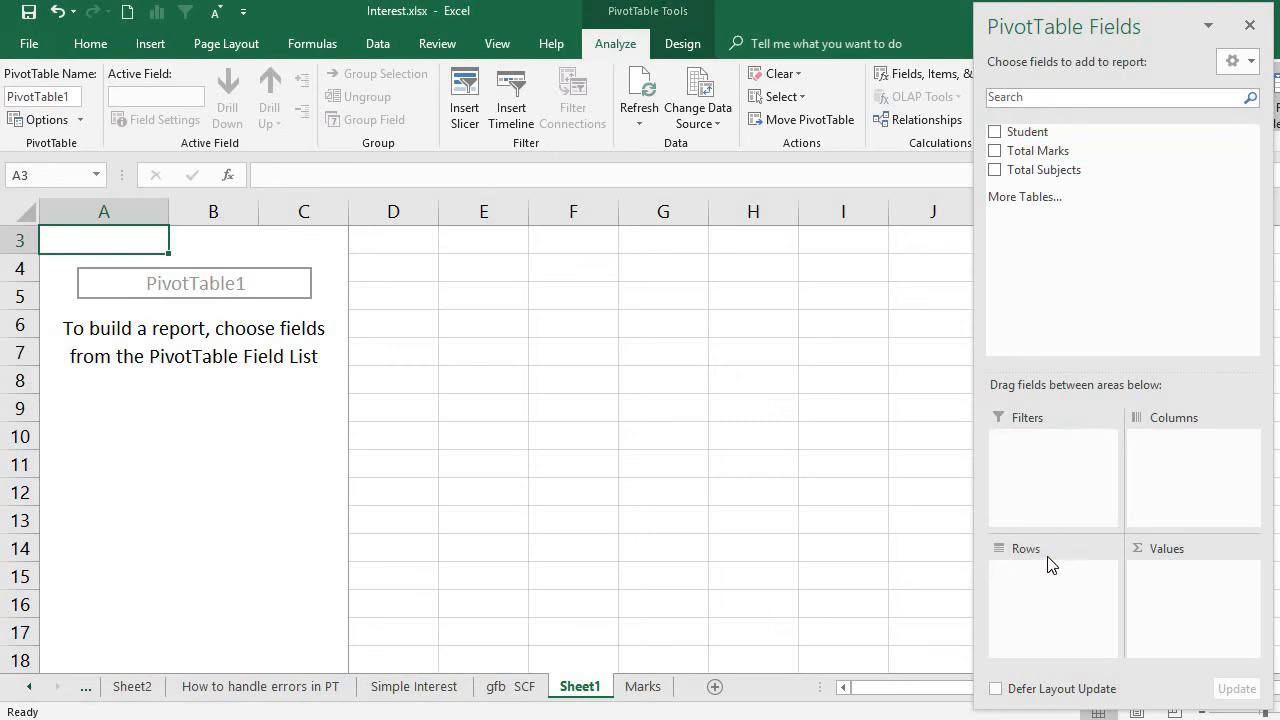
{"action": "left_click_drag", "start_coordinate": [1017, 134], "coordinate": [1045, 618]}
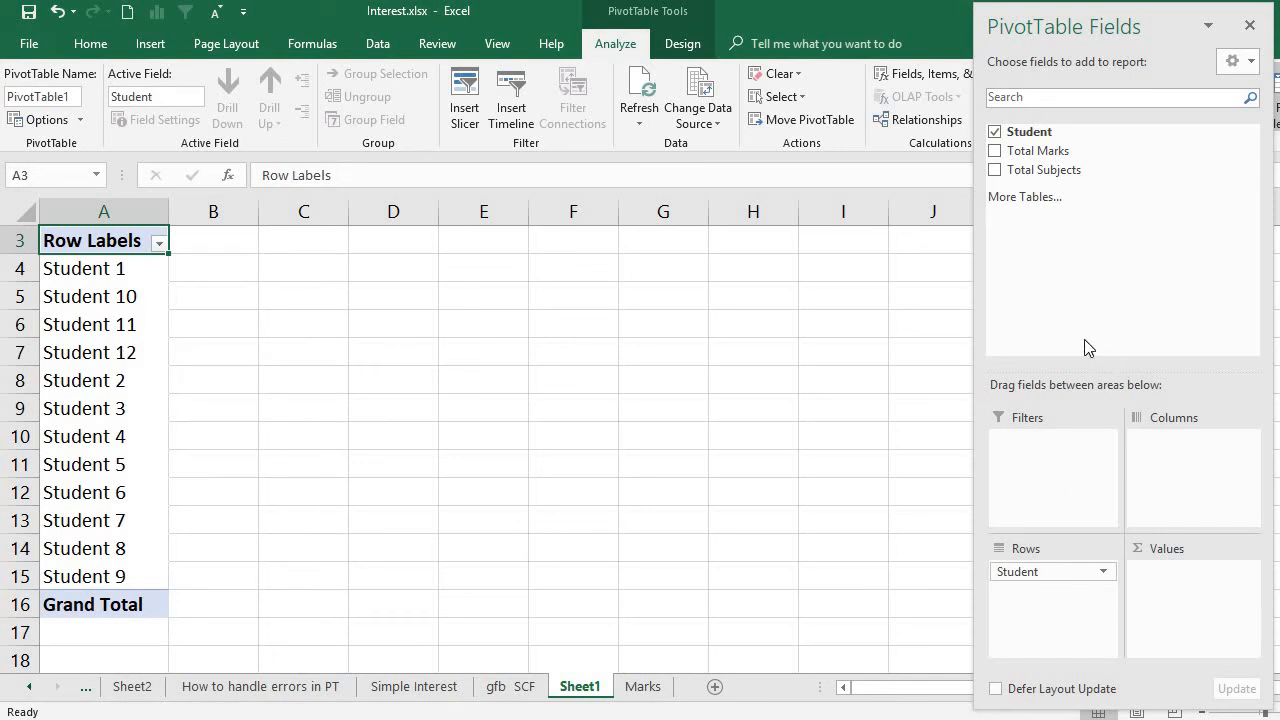
{"action": "left_click_drag", "start_coordinate": [1033, 157], "coordinate": [1151, 623]}
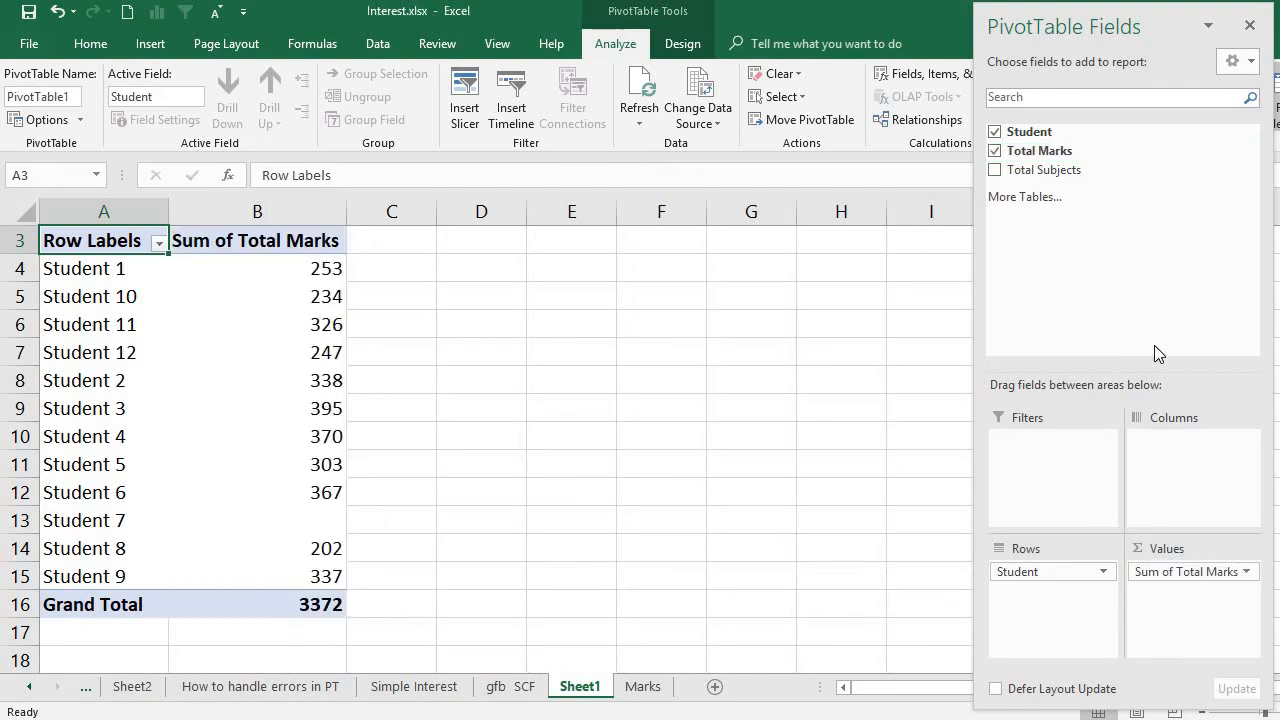
{"action": "left_click_drag", "start_coordinate": [1044, 172], "coordinate": [1220, 612]}
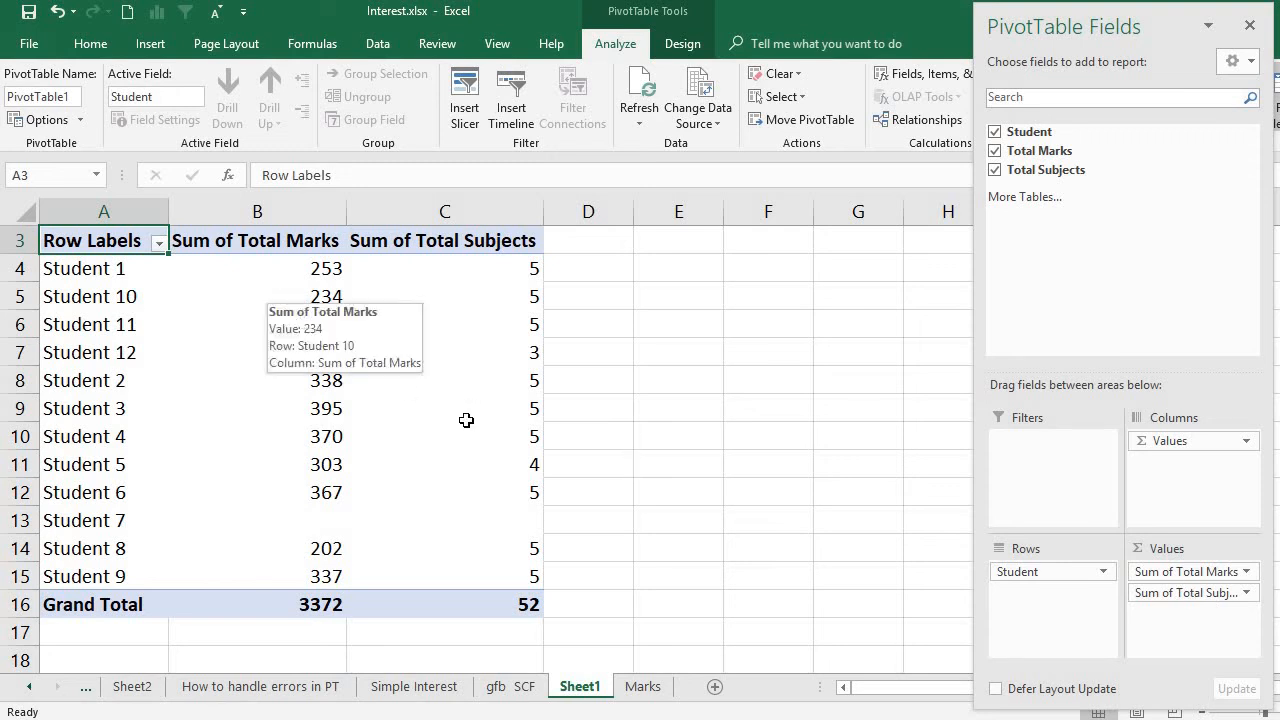
- Examine the total marks and subject counts in the Marks sheet's source data, especially for Students 5, 7 and 12
{"action": "left_click", "coordinate": [650, 686]}
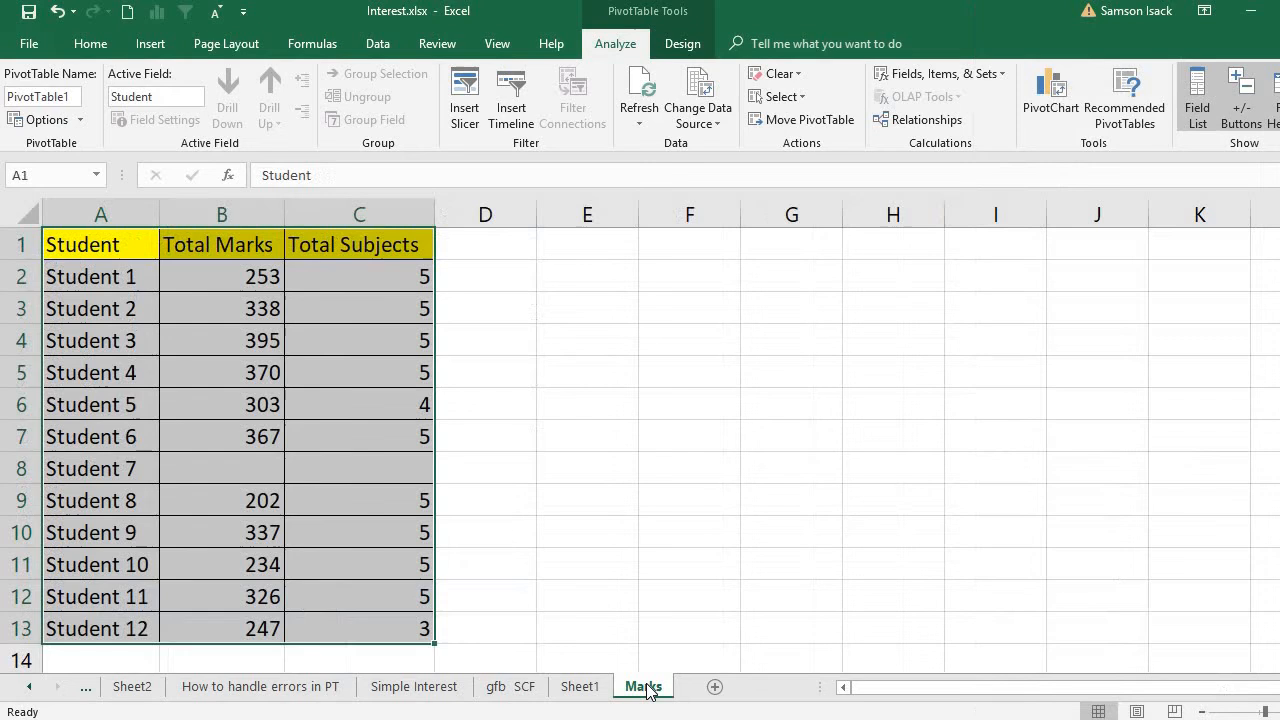
{"action": "left_click", "coordinate": [213, 280]}
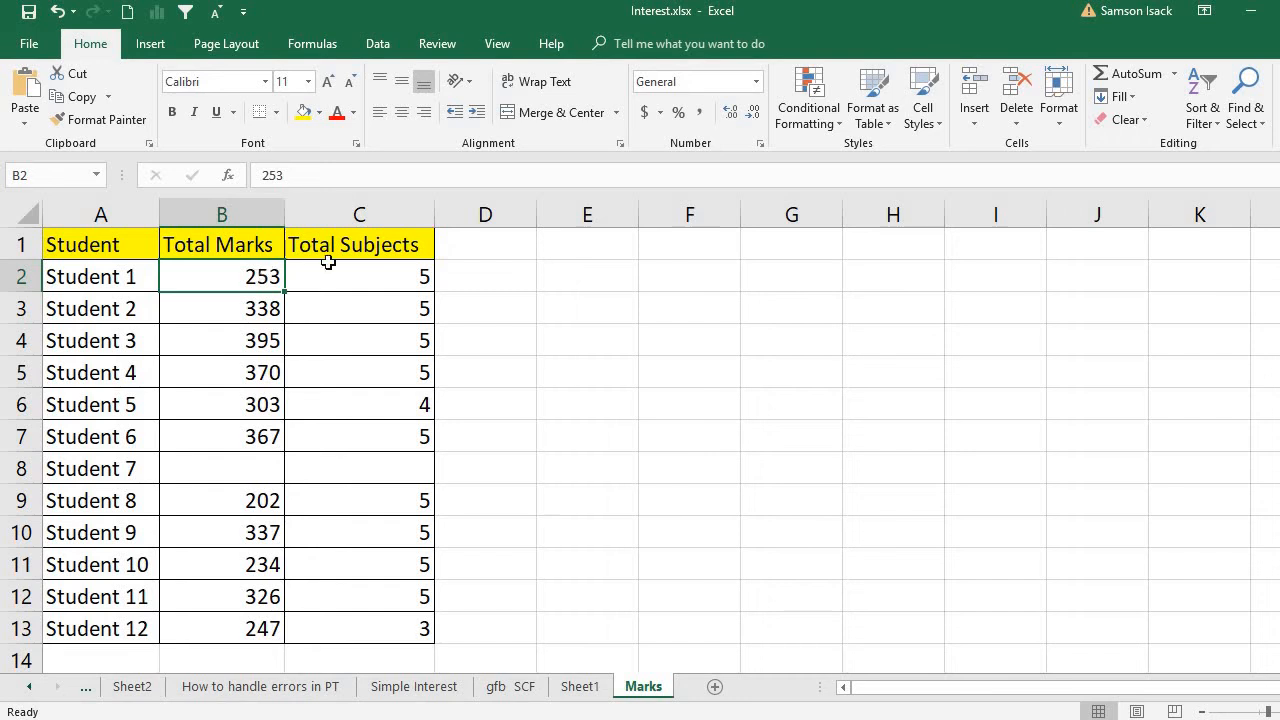
{"action": "left_click", "coordinate": [371, 287]}
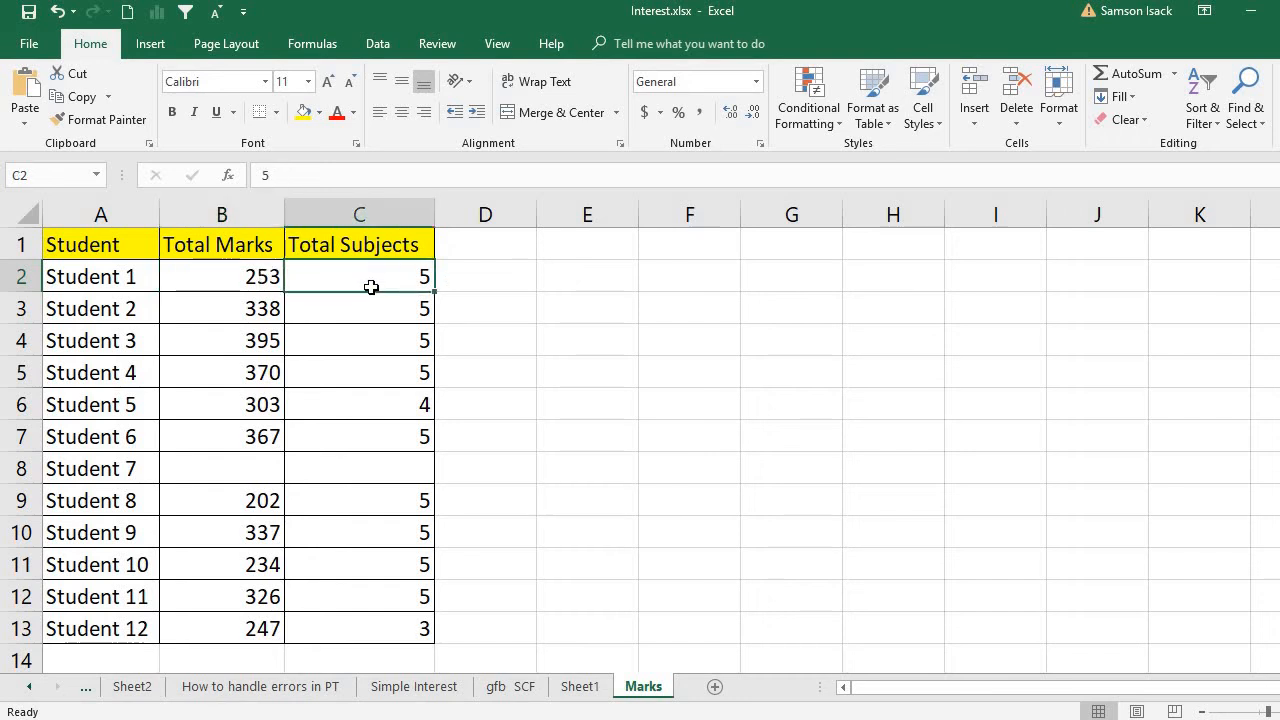
{"action": "left_click", "coordinate": [255, 313]}
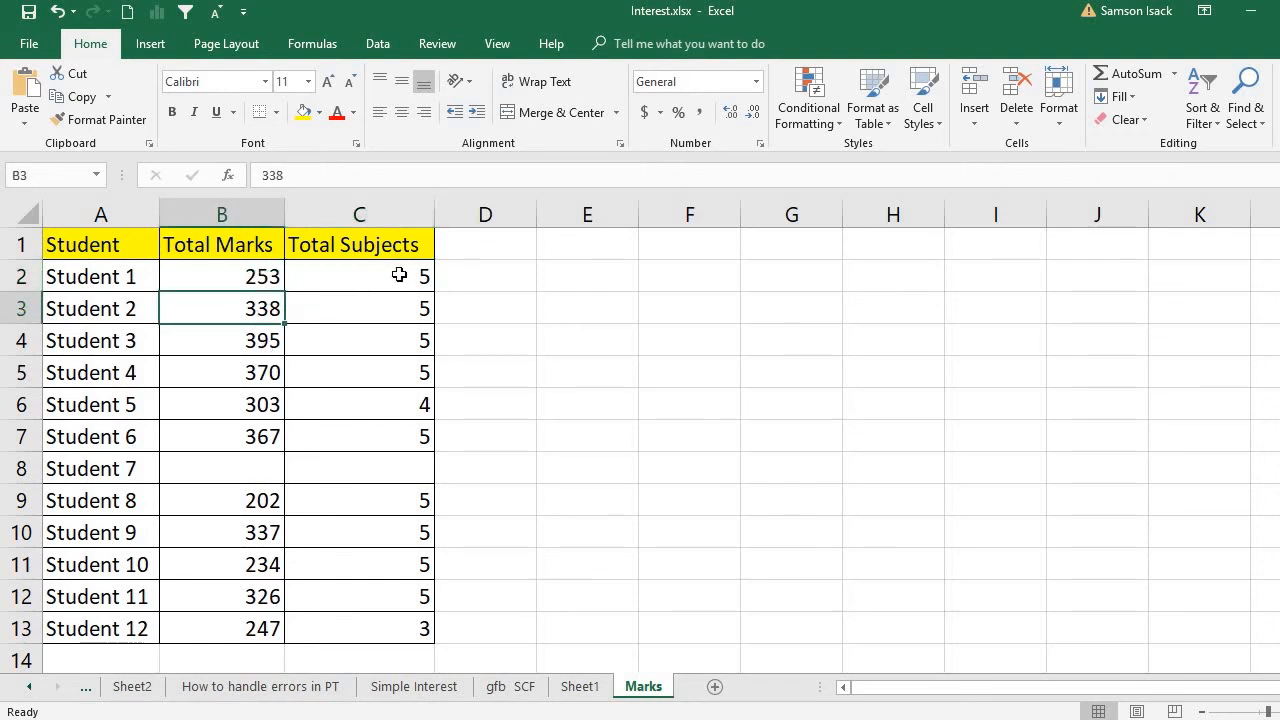
{"action": "left_click_drag", "start_coordinate": [399, 274], "coordinate": [411, 372]}
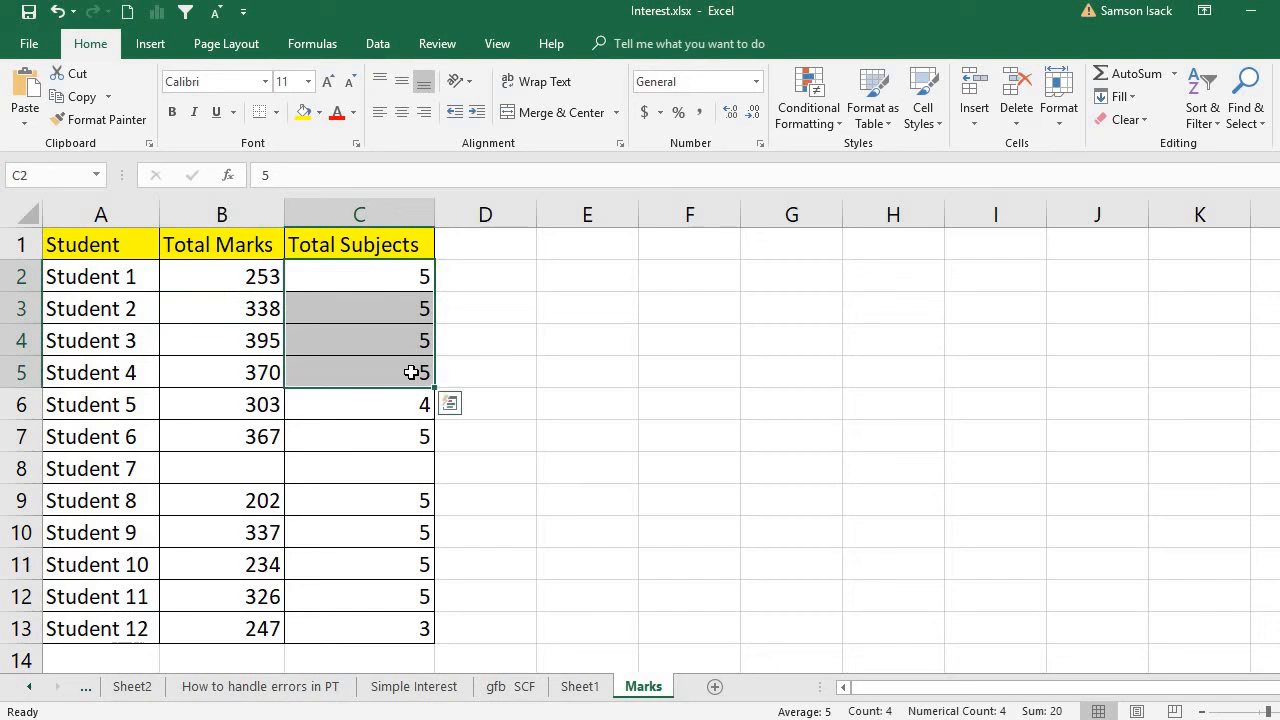
{"action": "left_click", "coordinate": [328, 400]}
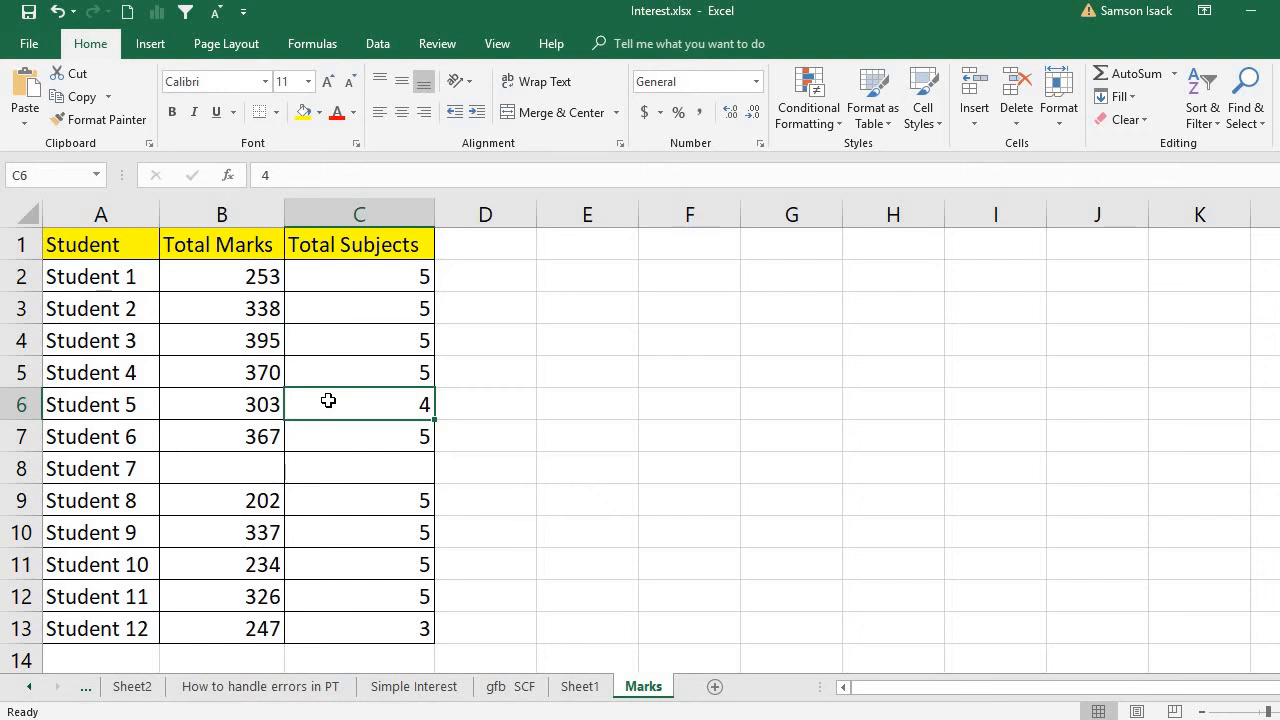
{"action": "left_click", "coordinate": [258, 403]}
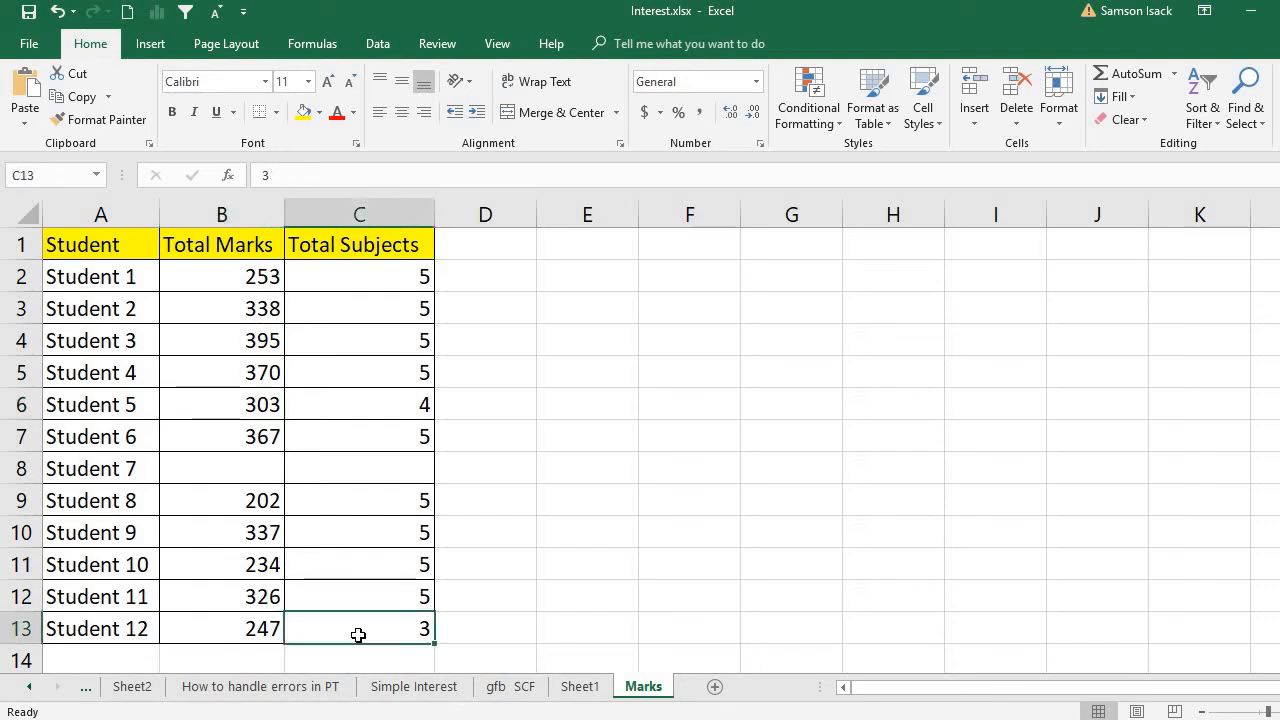
{"action": "left_click", "coordinate": [224, 630]}
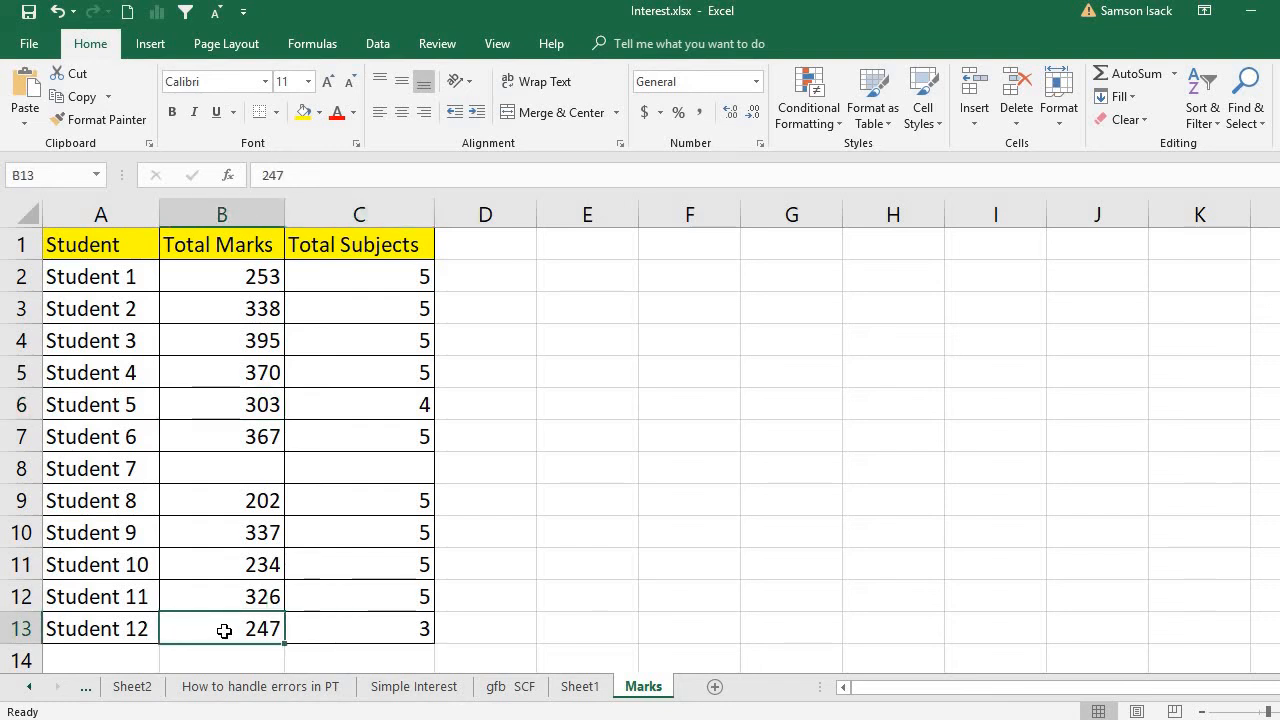
{"action": "left_click", "coordinate": [335, 630]}
{"action": "left_click", "coordinate": [245, 628]}
{"action": "left_click", "coordinate": [336, 627]}
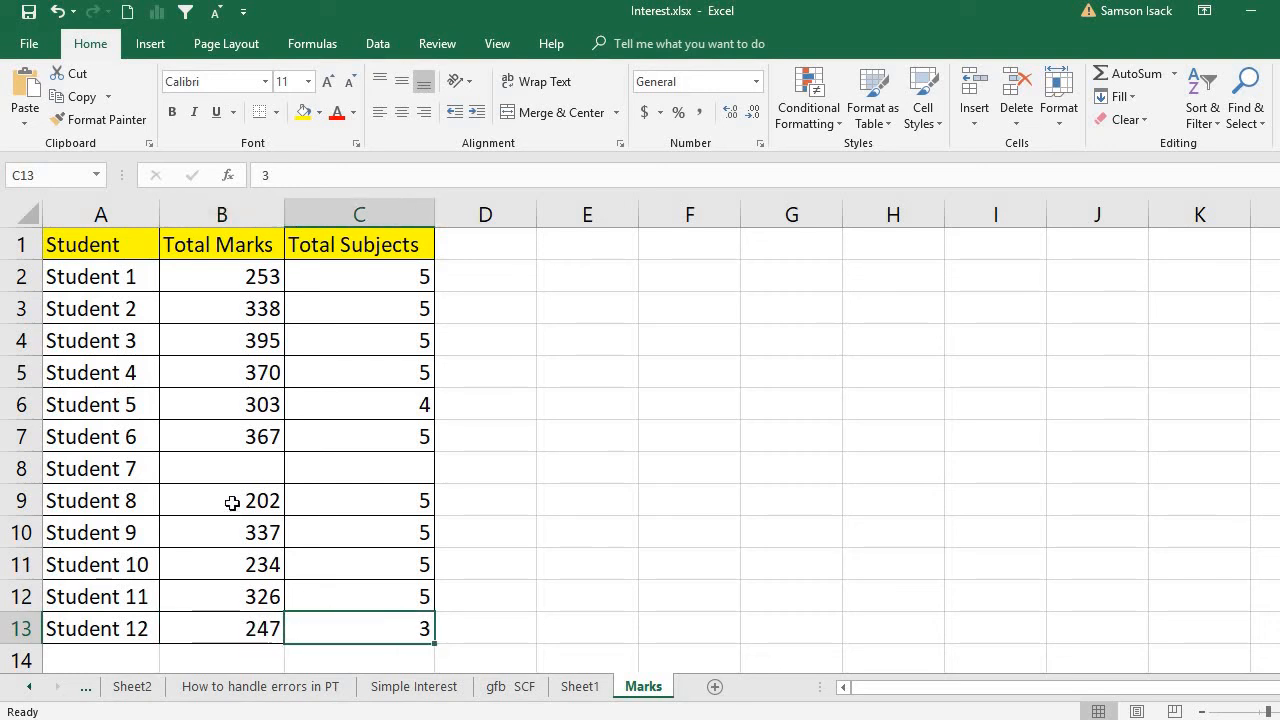
{"action": "left_click", "coordinate": [239, 473]}
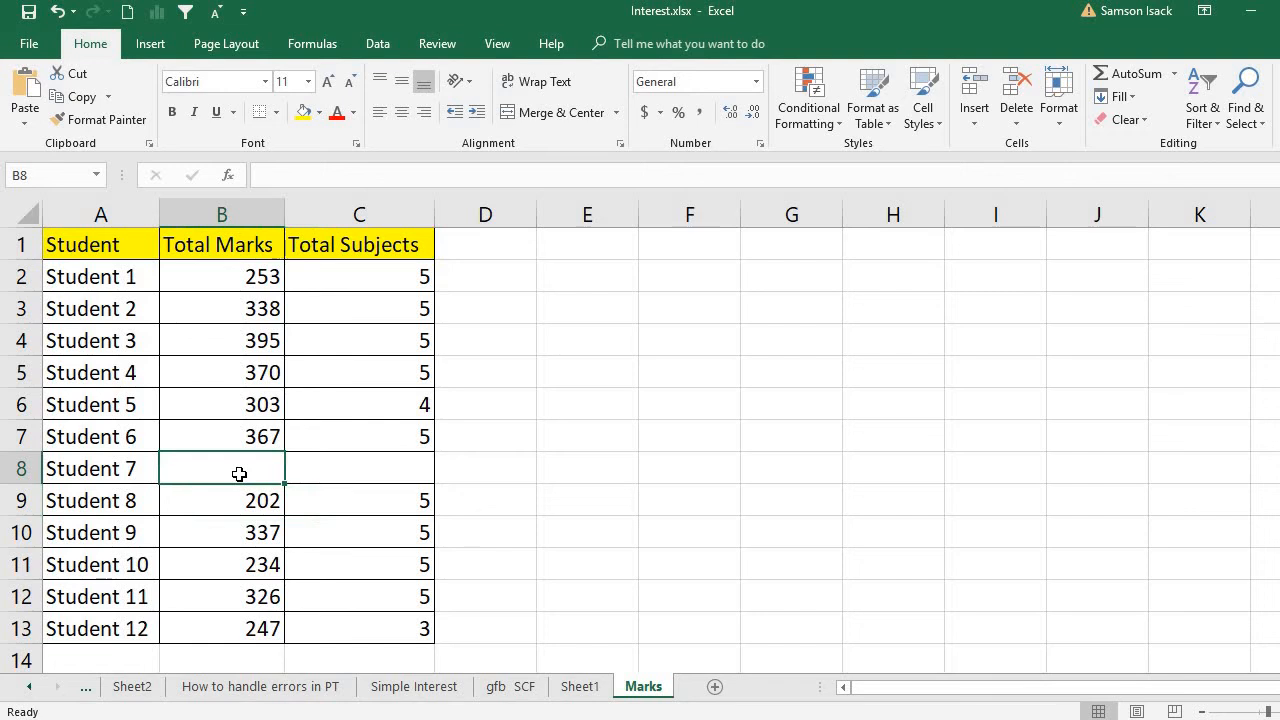
{"action": "left_click", "coordinate": [319, 468]}
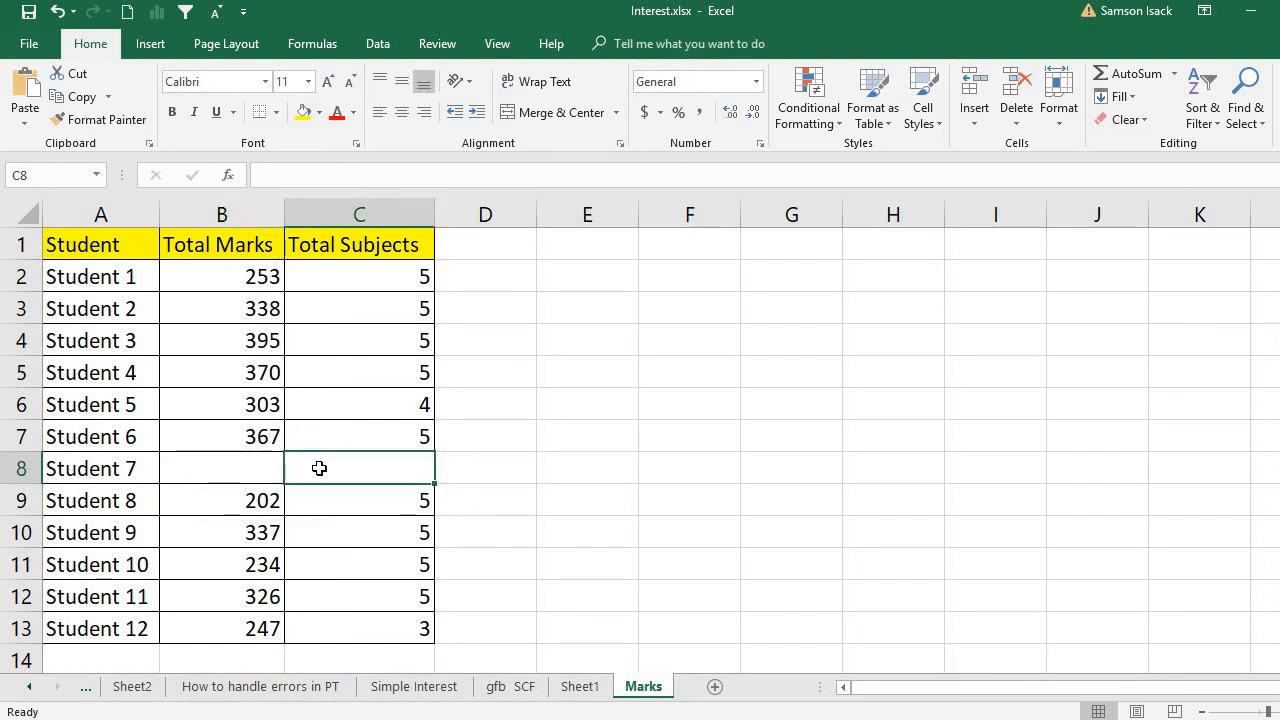
{"action": "left_click", "coordinate": [237, 472]}
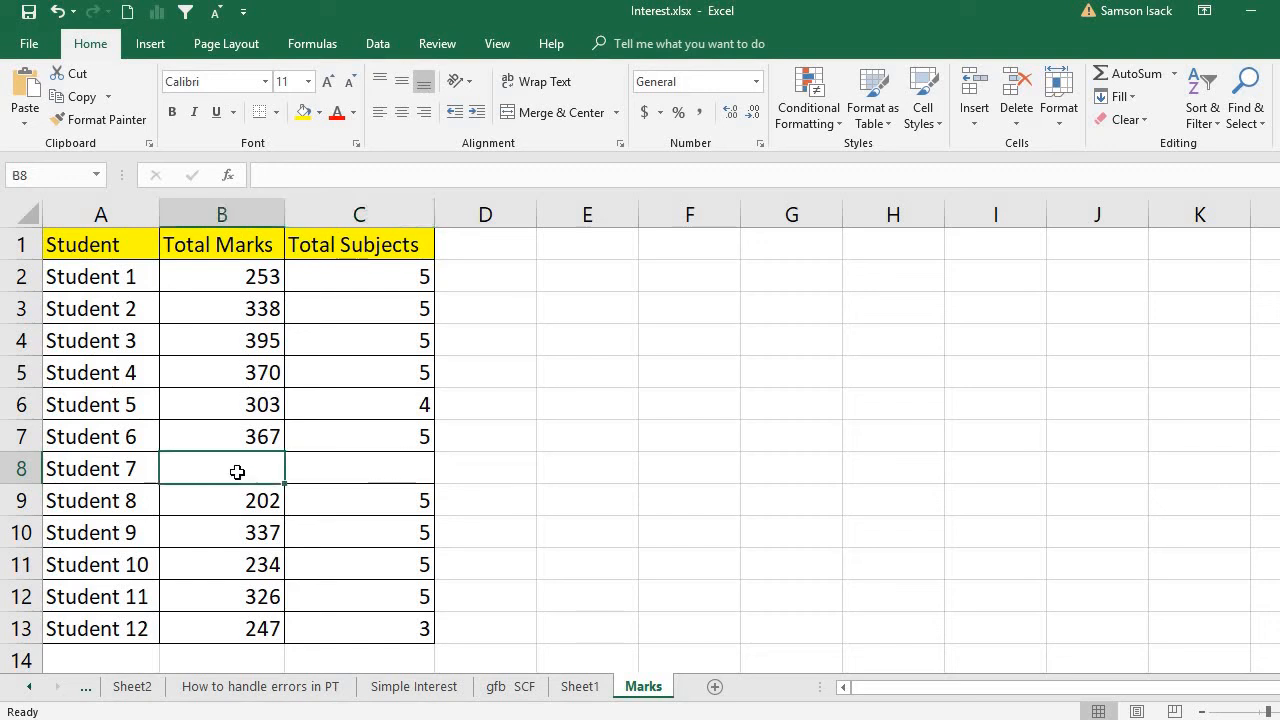
{"action": "left_click", "coordinate": [304, 464]}
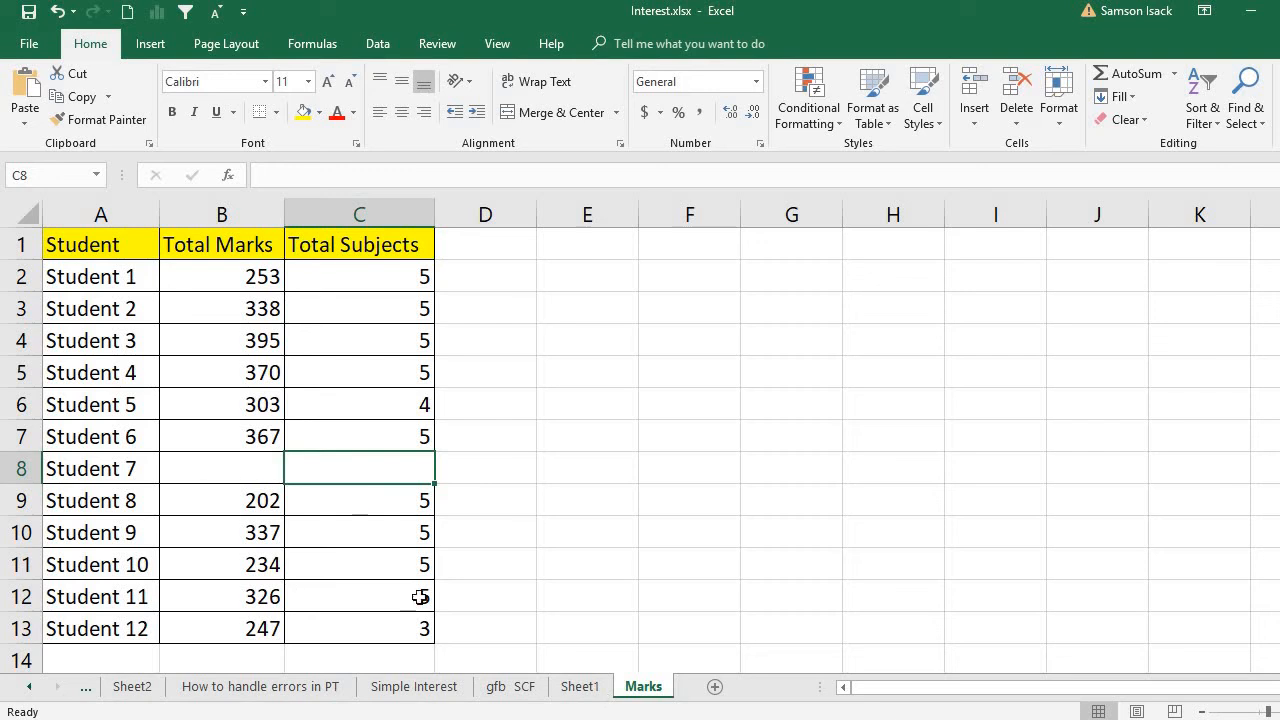
- Return to the pivot table on Sheet1 and review the marks and subject values of Students 7 and 12
{"action": "left_click", "coordinate": [591, 686]}
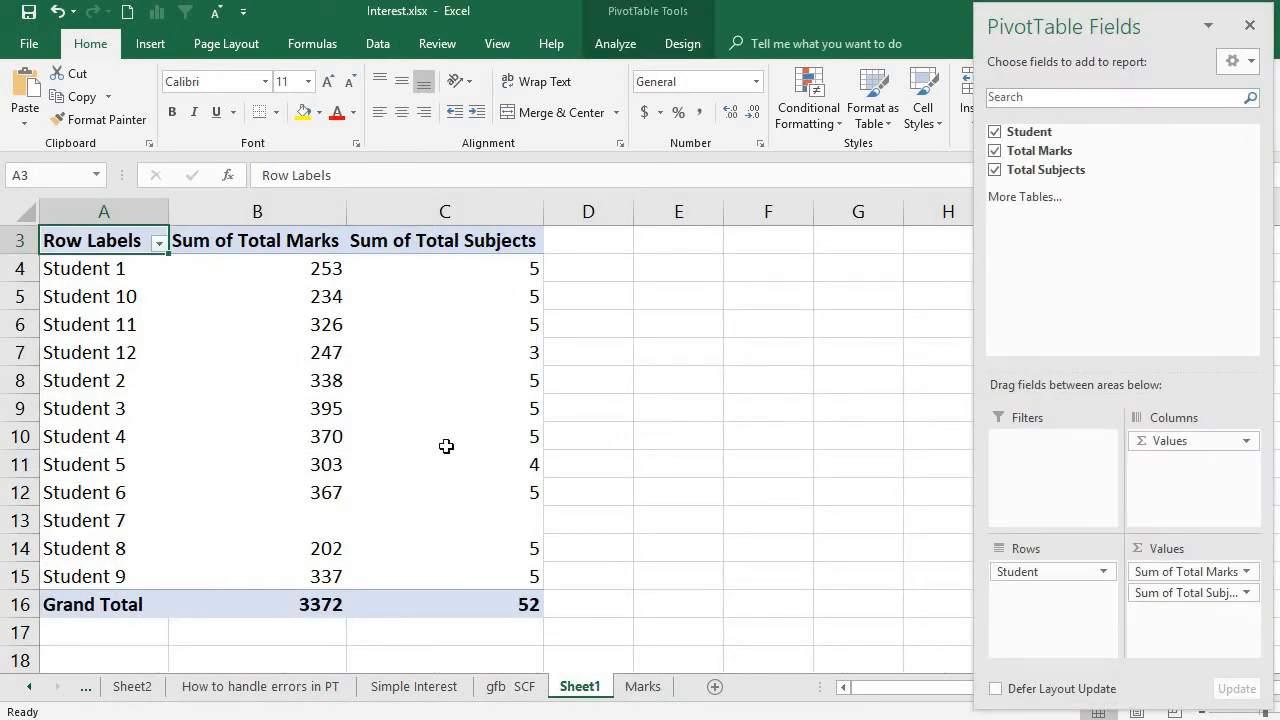
{"action": "left_click", "coordinate": [318, 529]}
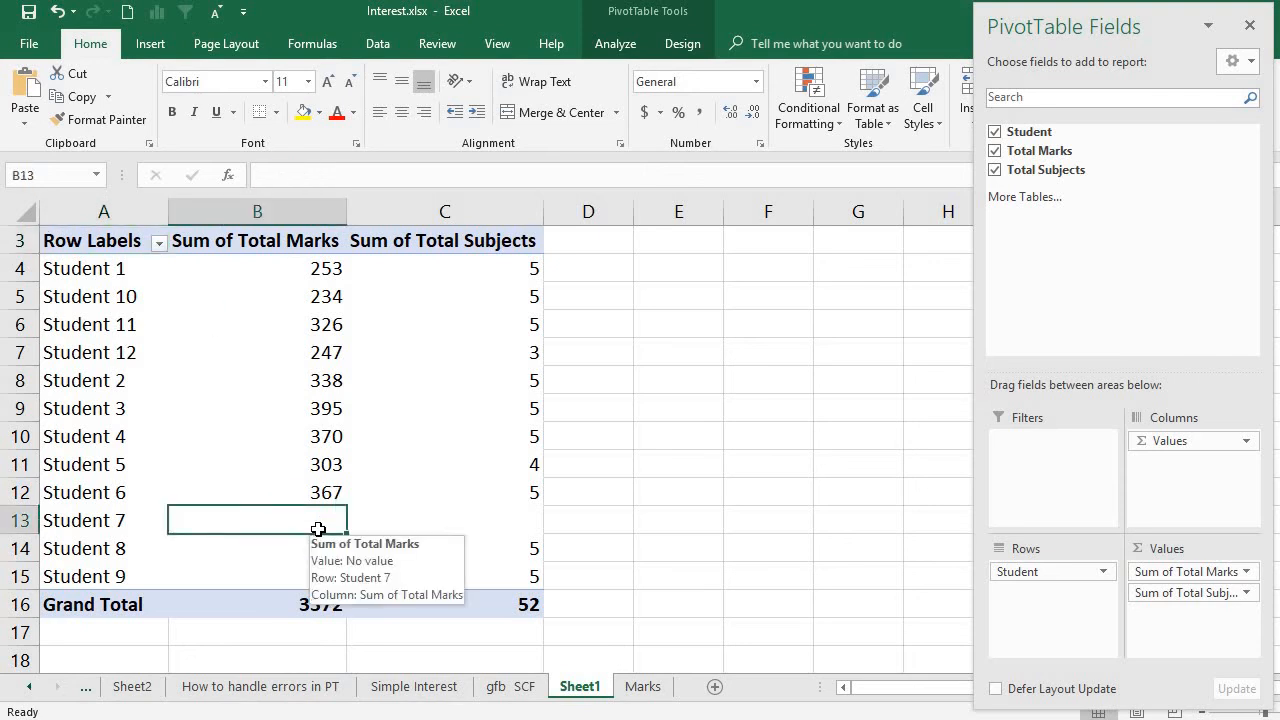
{"action": "left_click", "coordinate": [461, 528]}
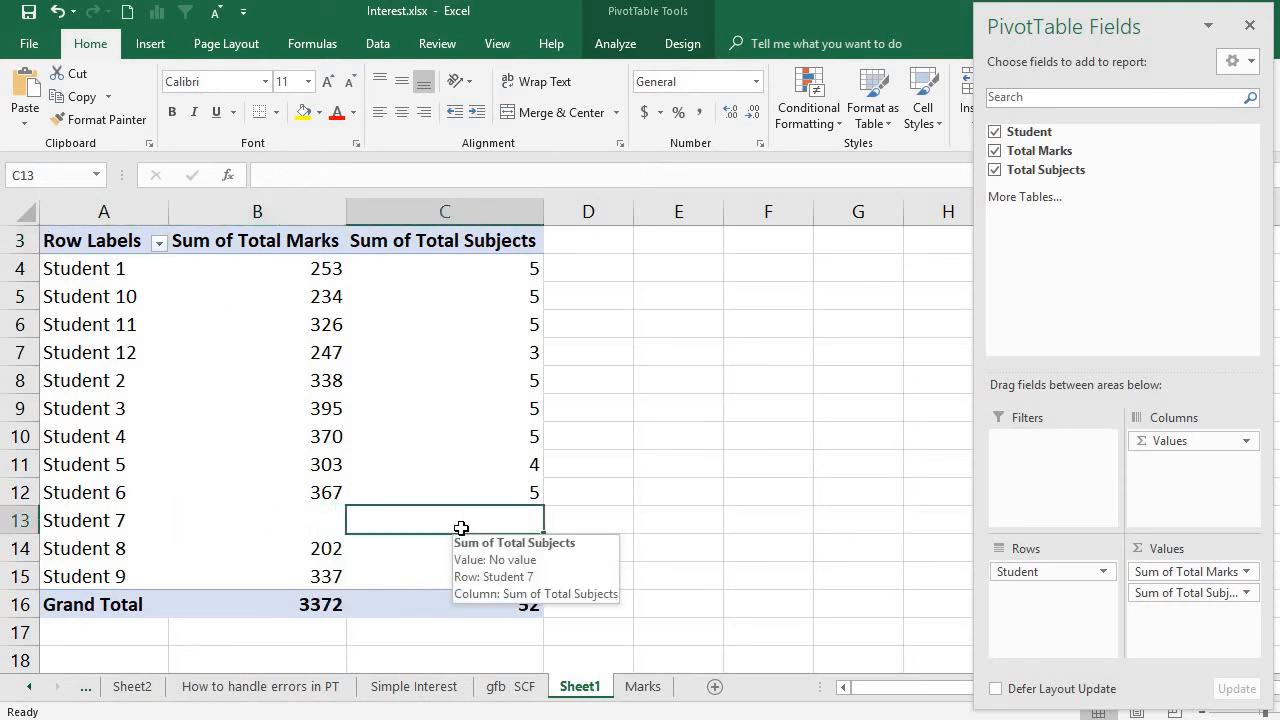
{"action": "left_click", "coordinate": [507, 349]}
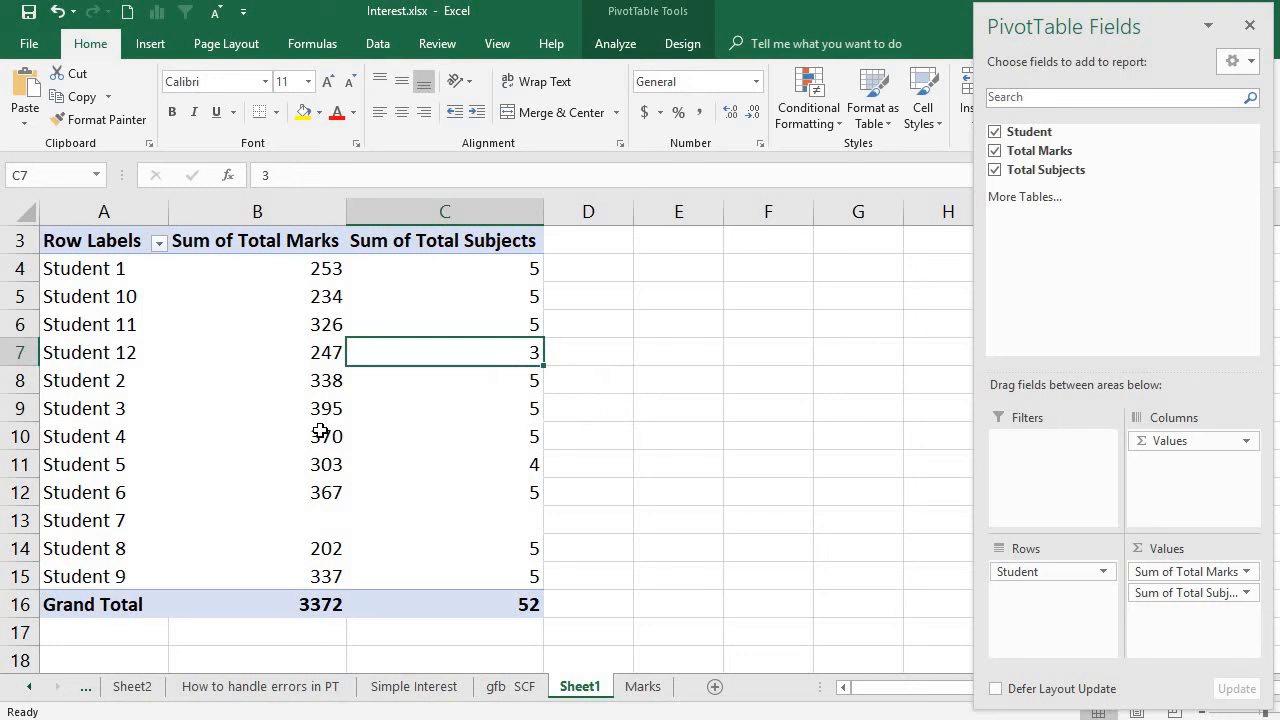
{"action": "mouse_move", "coordinate": [320, 431]}
{"action": "mouse_move", "coordinate": [321, 351]}
{"action": "mouse_move", "coordinate": [509, 241]}
- Hide the pivot table's field list and select Student 12's total marks value inside the pivot table
{"action": "left_click", "coordinate": [627, 51]}
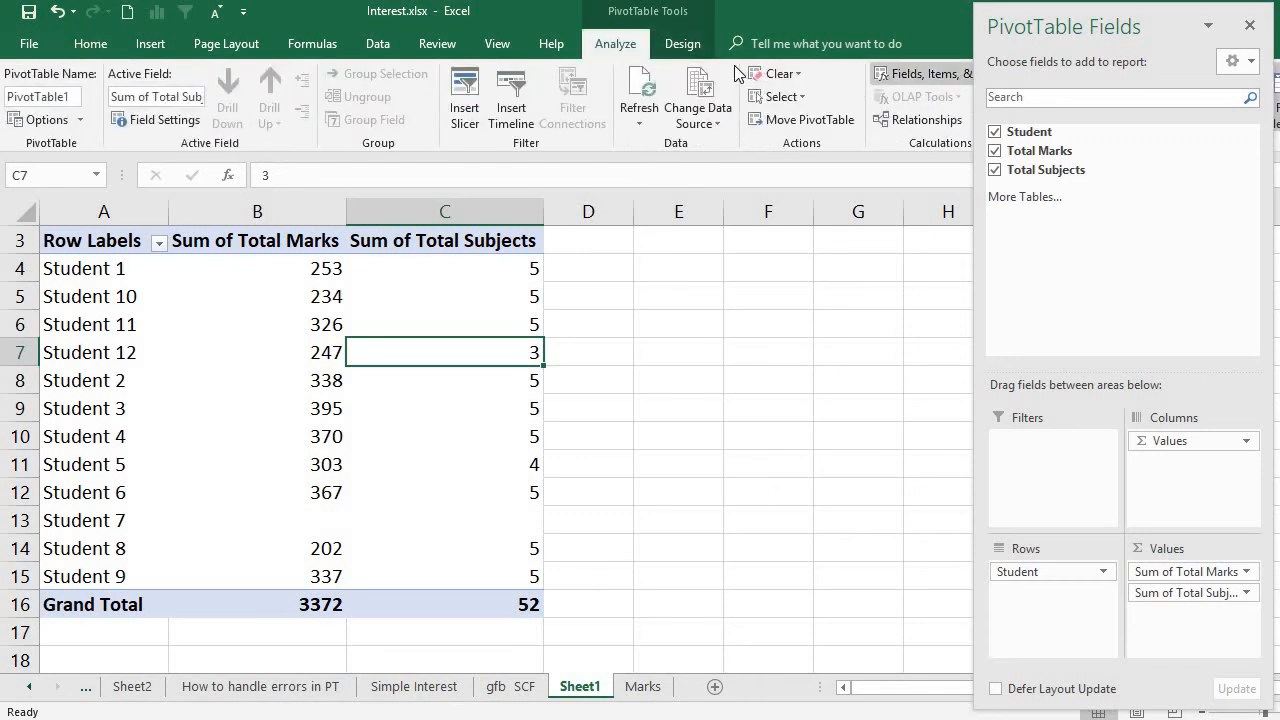
{"action": "left_click", "coordinate": [1250, 27]}
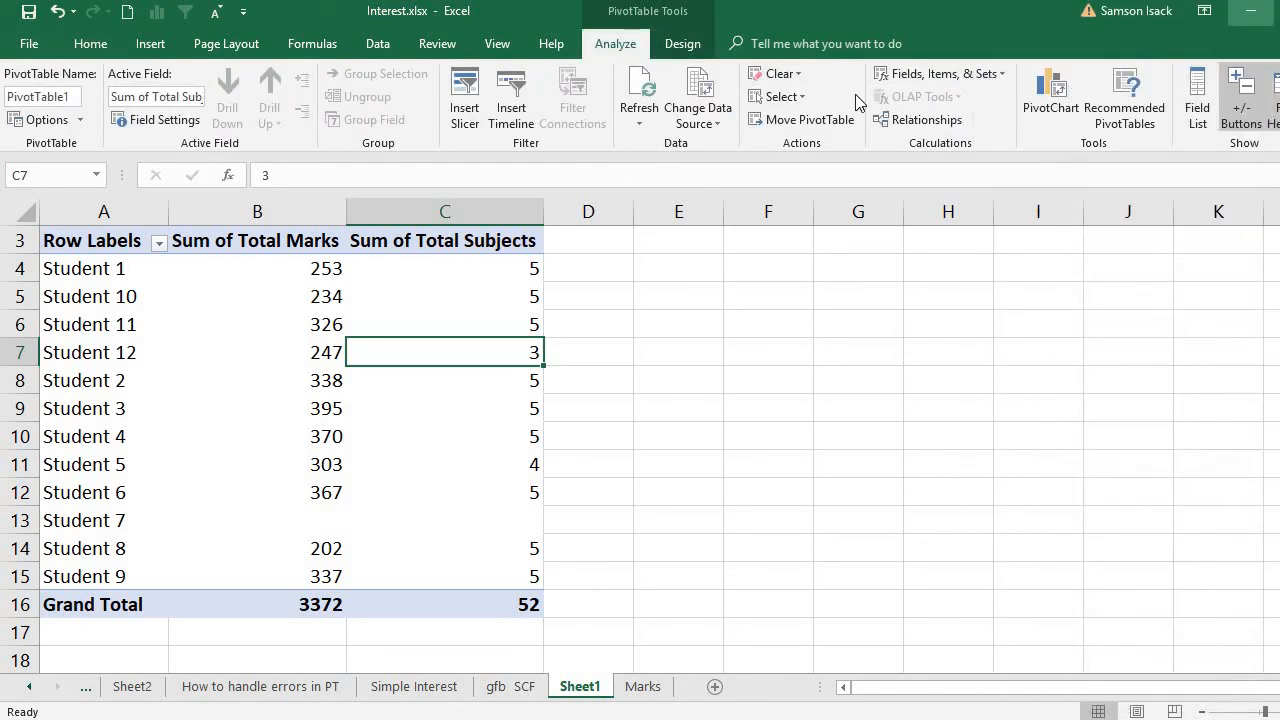
{"action": "left_click", "coordinate": [276, 357]}
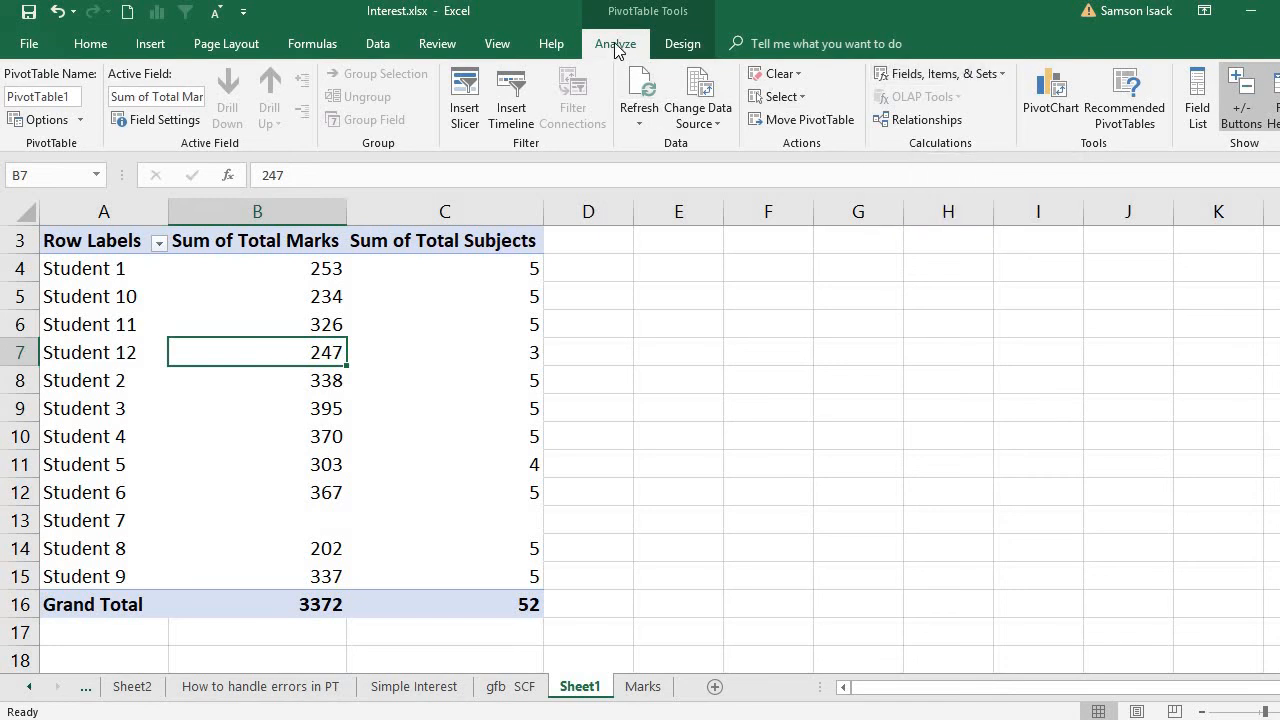
{"action": "left_click", "coordinate": [700, 345]}
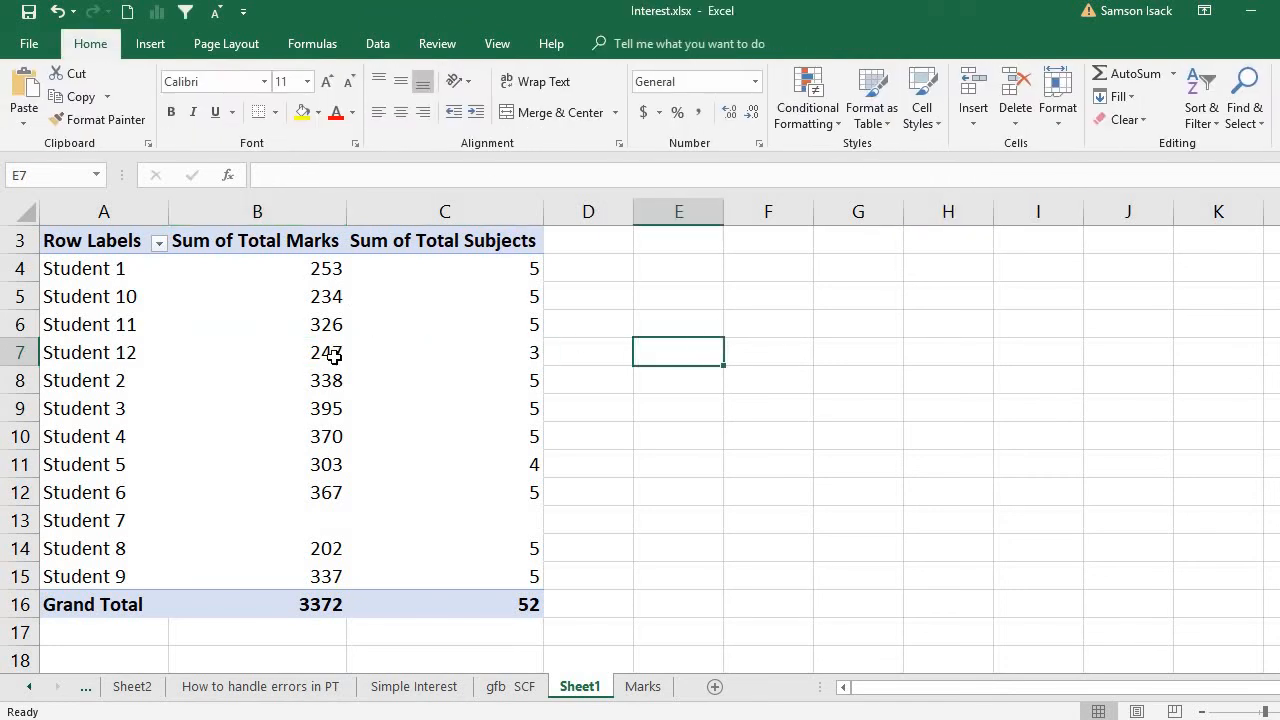
{"action": "left_click", "coordinate": [333, 355]}
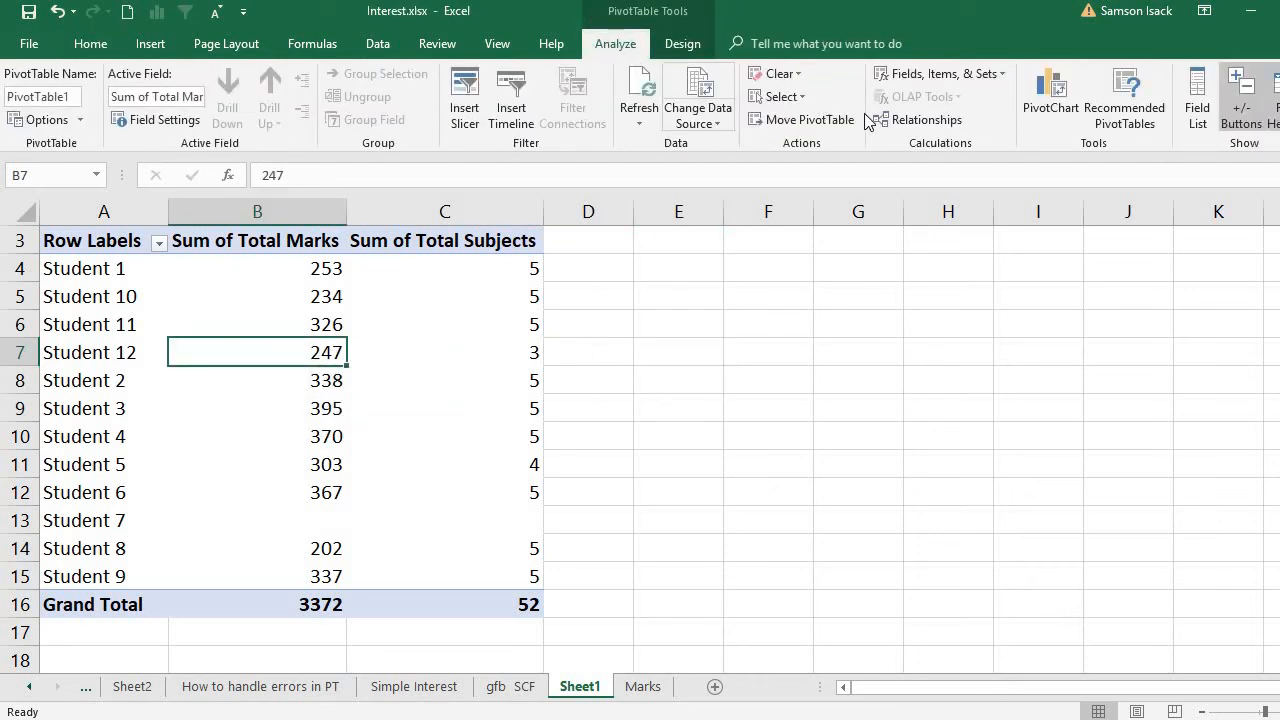
- Start a new calculated field for the pivot table and name it Average Marks
{"action": "left_click", "coordinate": [916, 80]}
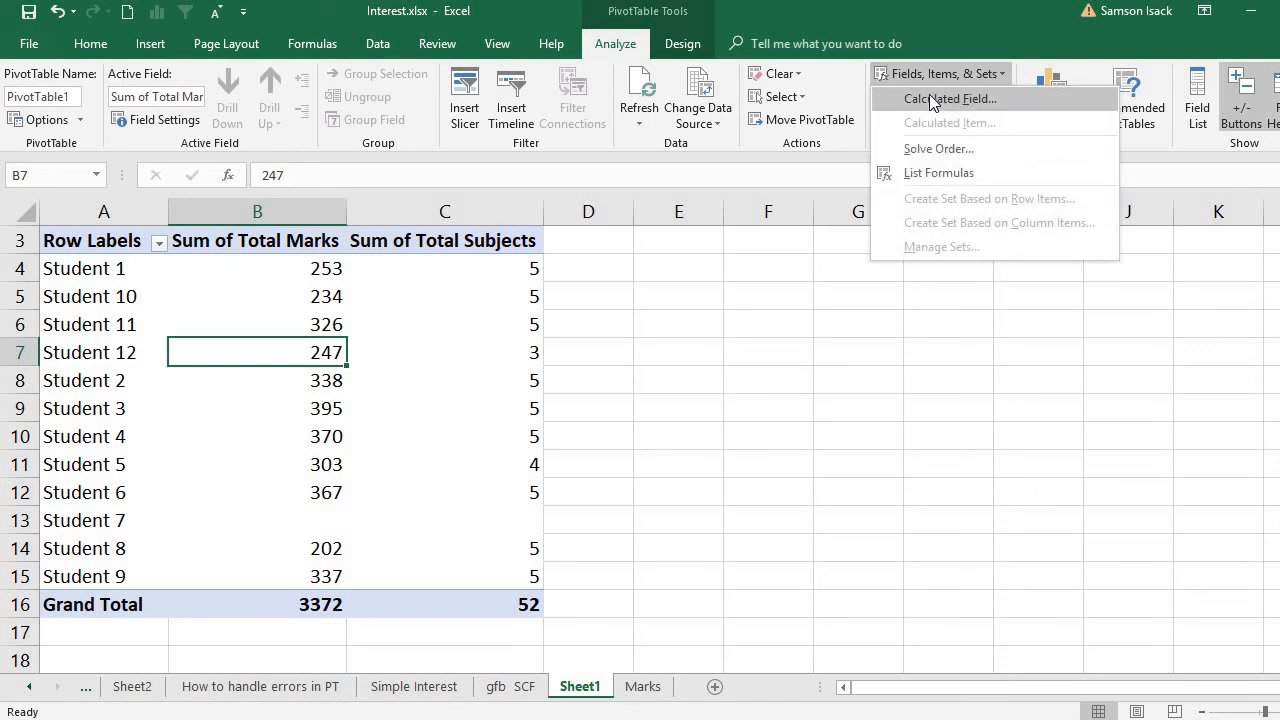
{"action": "left_click", "coordinate": [929, 94]}
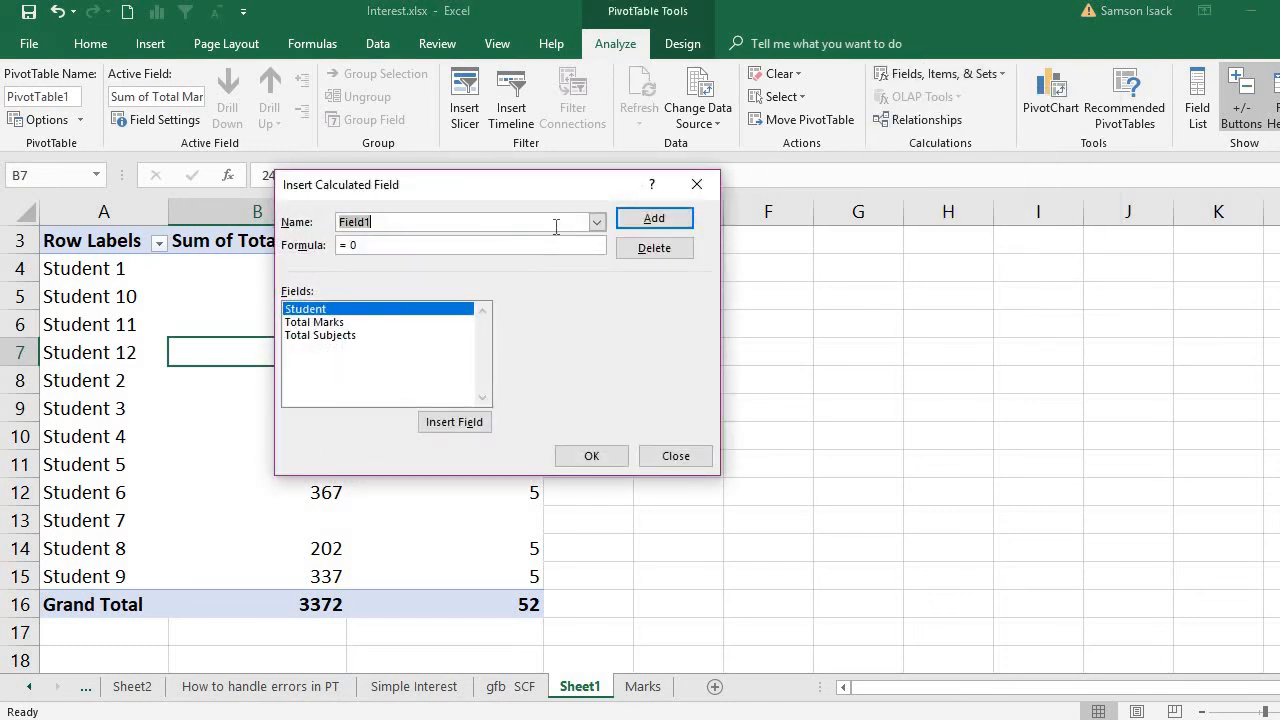
{"action": "left_click_drag", "start_coordinate": [591, 194], "coordinate": [731, 327]}
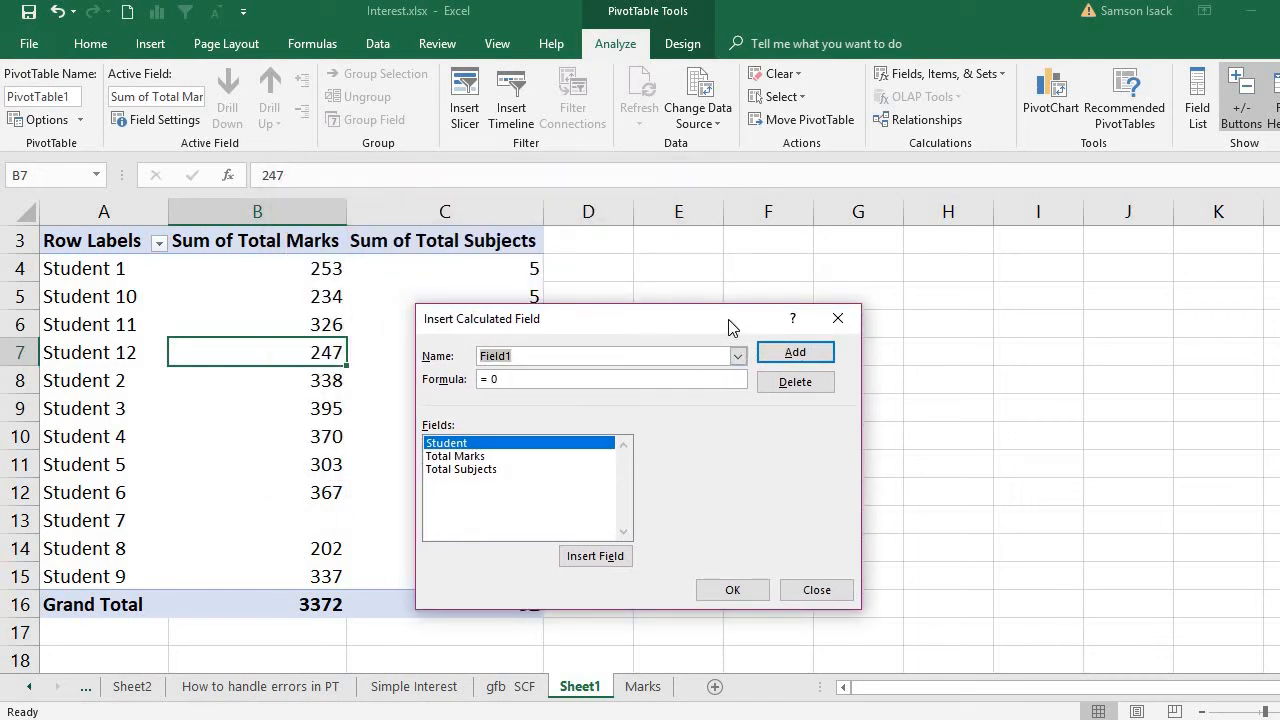
{"action": "type", "text": "Average MArks"}
{"action": "key", "text": "BackSpace"}
{"action": "key", "text": "BackSpace"}
{"action": "key", "text": "BackSpace"}
{"action": "key", "text": "BackSpace"}
{"action": "type", "text": "arks"}
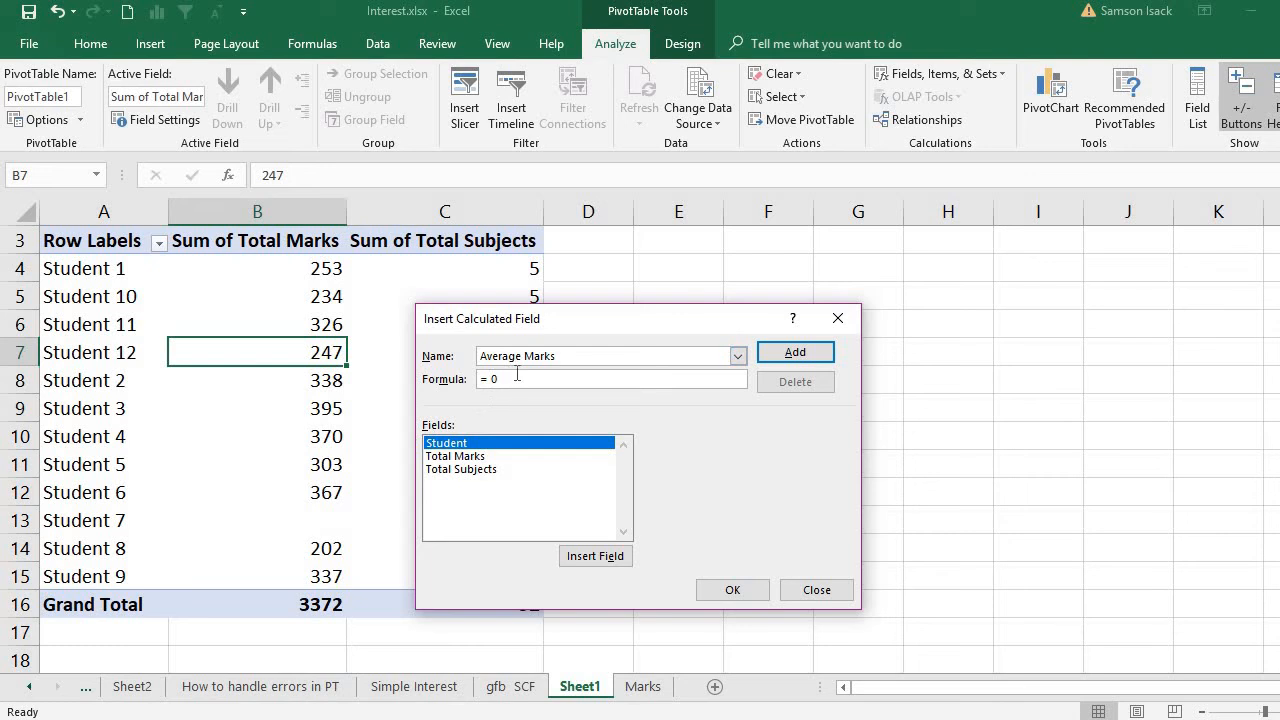
- Set the Average Marks formula to 'Total Marks'/'Total Subjects' and add the calculated field to the pivot table
{"action": "left_click_drag", "start_coordinate": [517, 375], "coordinate": [468, 379]}
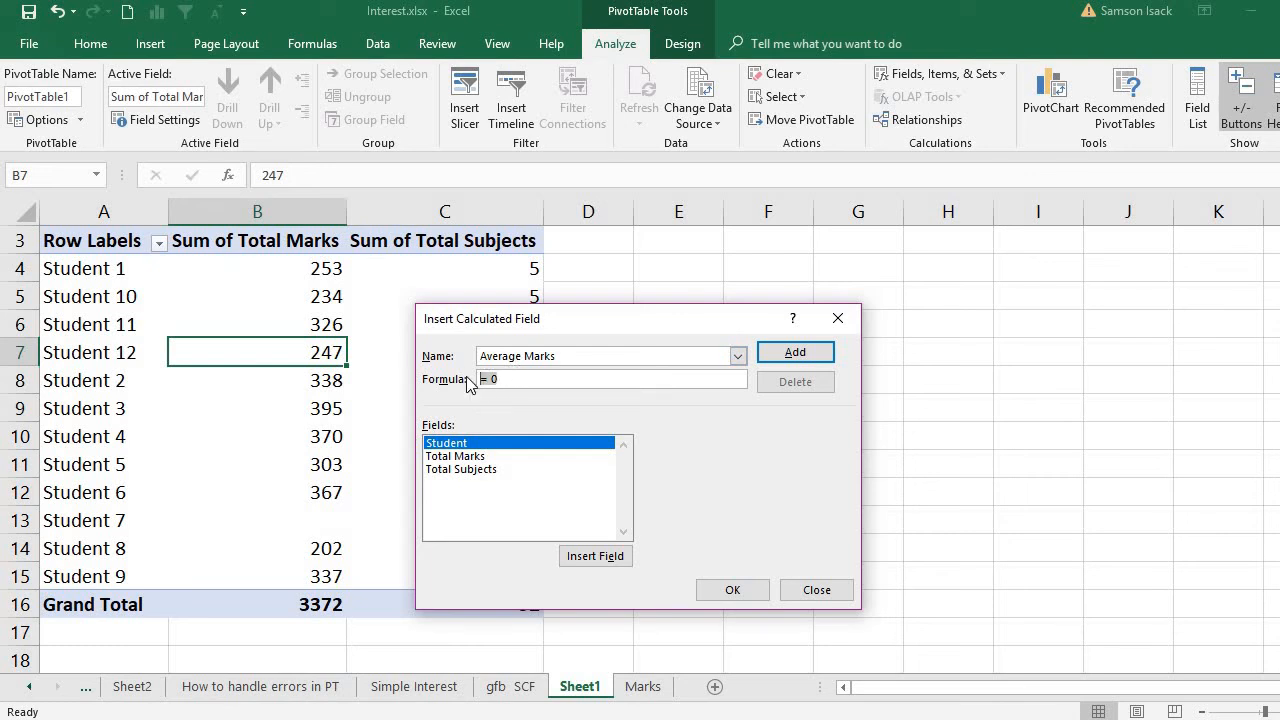
{"action": "double_click", "coordinate": [483, 457]}
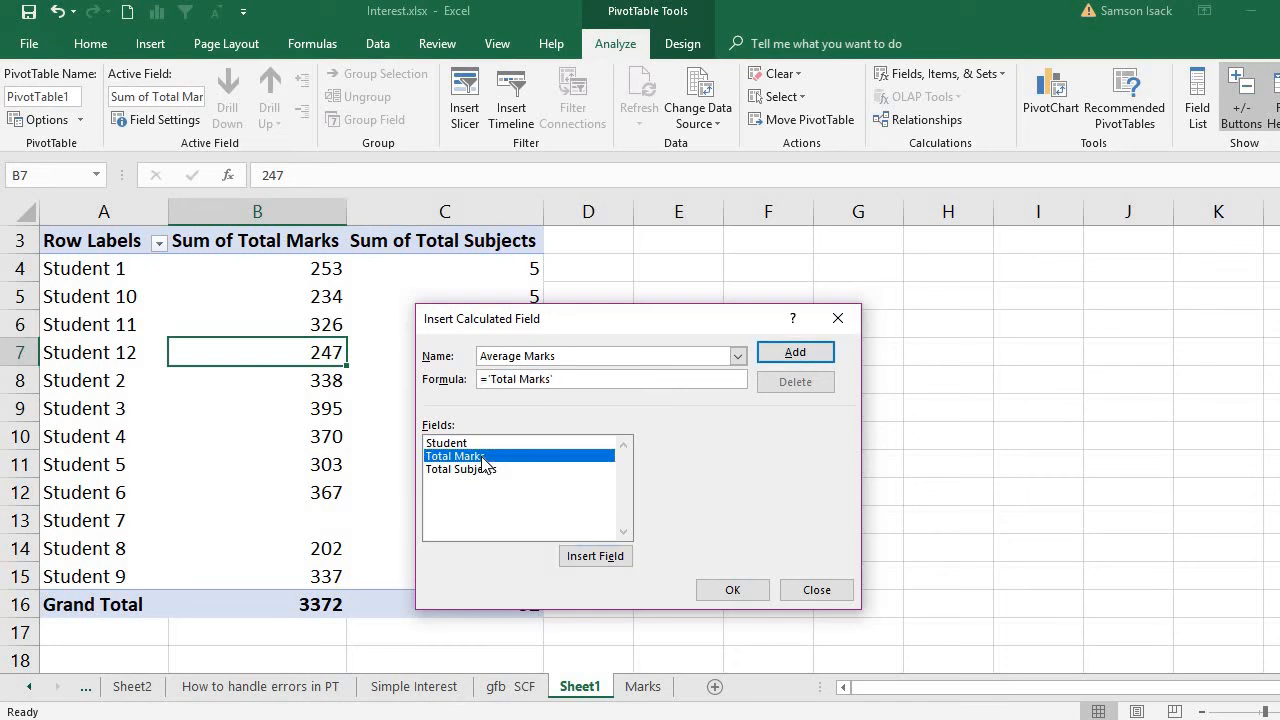
{"action": "type", "text": "/"}
{"action": "double_click", "coordinate": [478, 469]}
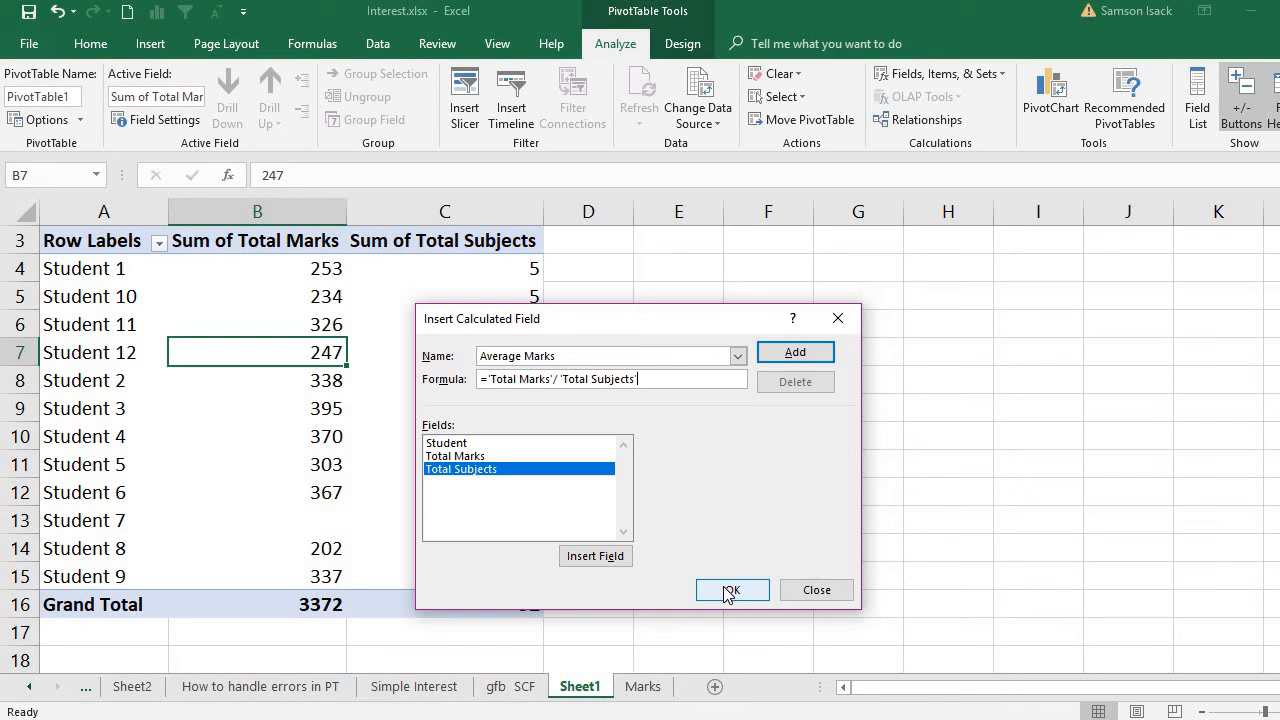
{"action": "left_click", "coordinate": [802, 355]}
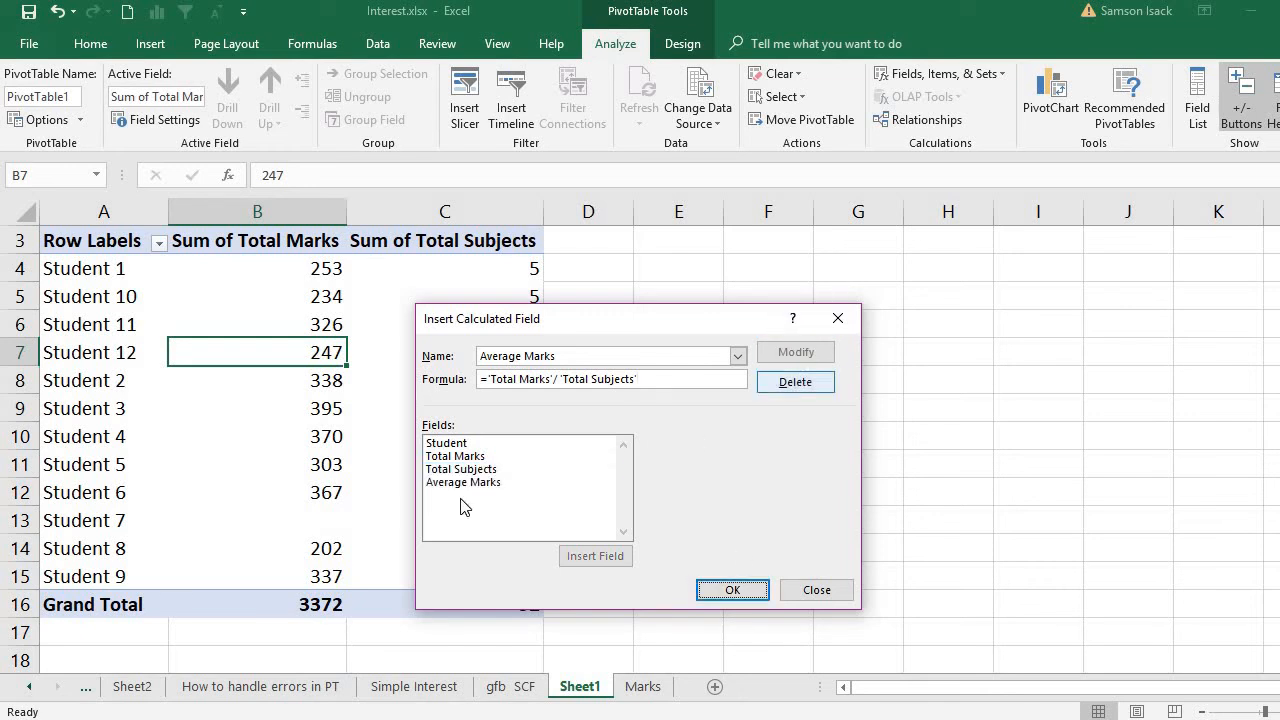
{"action": "left_click", "coordinate": [474, 484]}
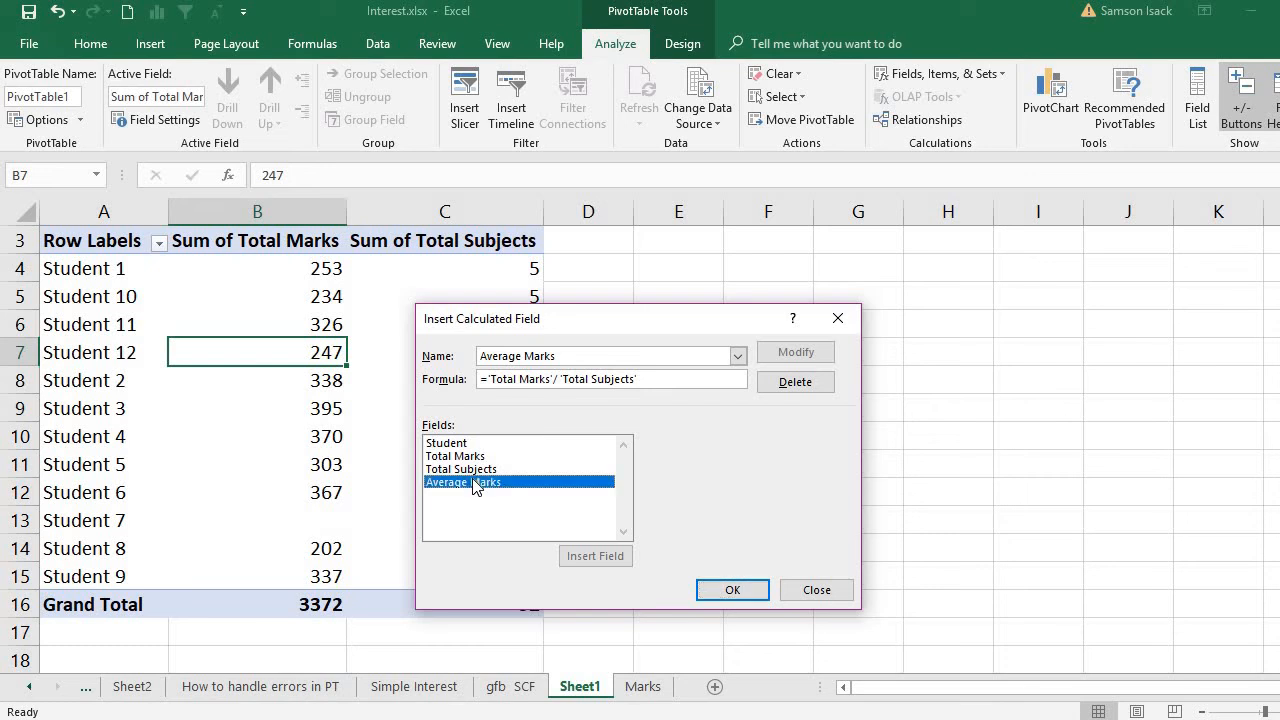
{"action": "left_click", "coordinate": [724, 590]}
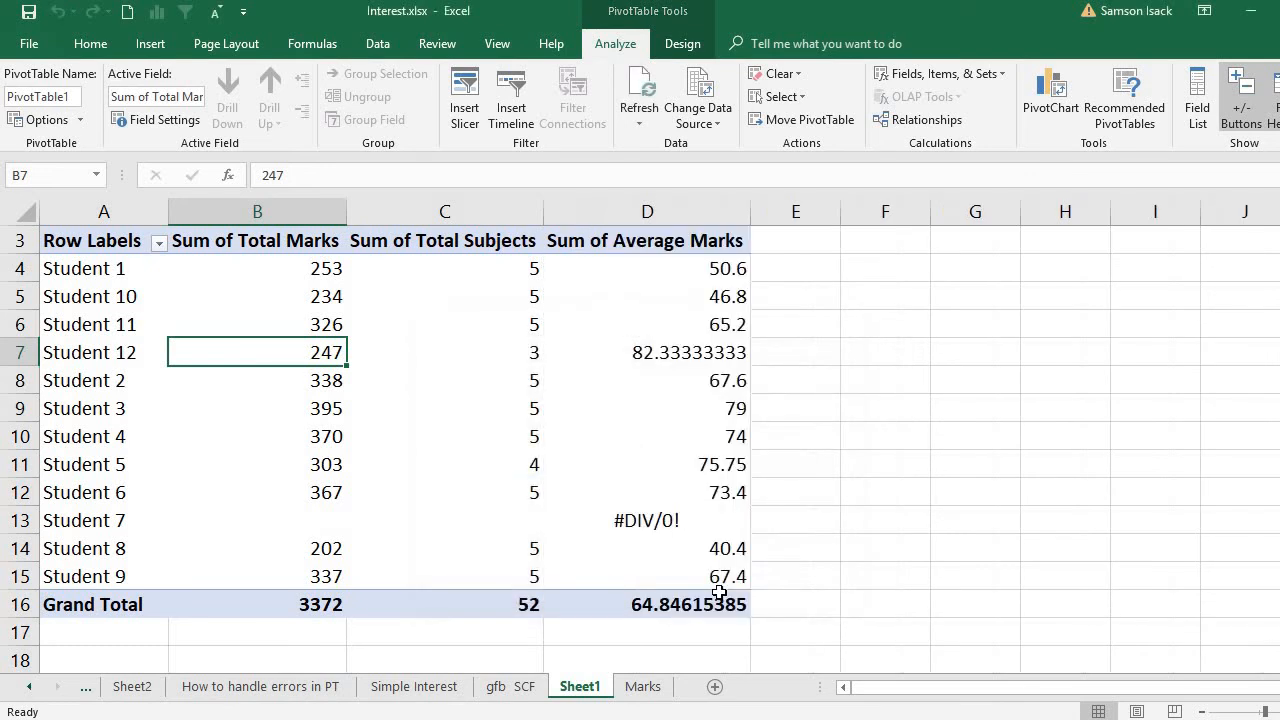
- Show the source details behind Student 1's average marks on a separate sheet and return to Sheet1
{"action": "left_click", "coordinate": [682, 268]}
{"action": "double_click", "coordinate": [682, 268]}
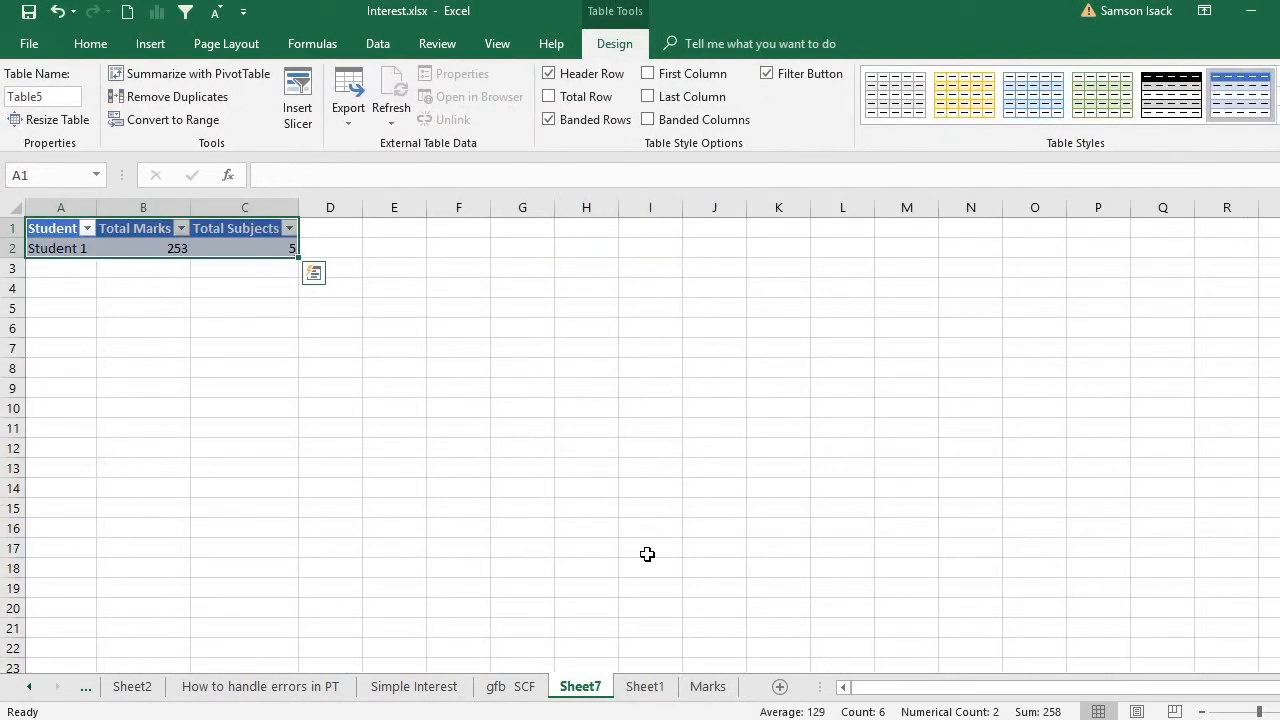
{"action": "left_click", "coordinate": [650, 698]}
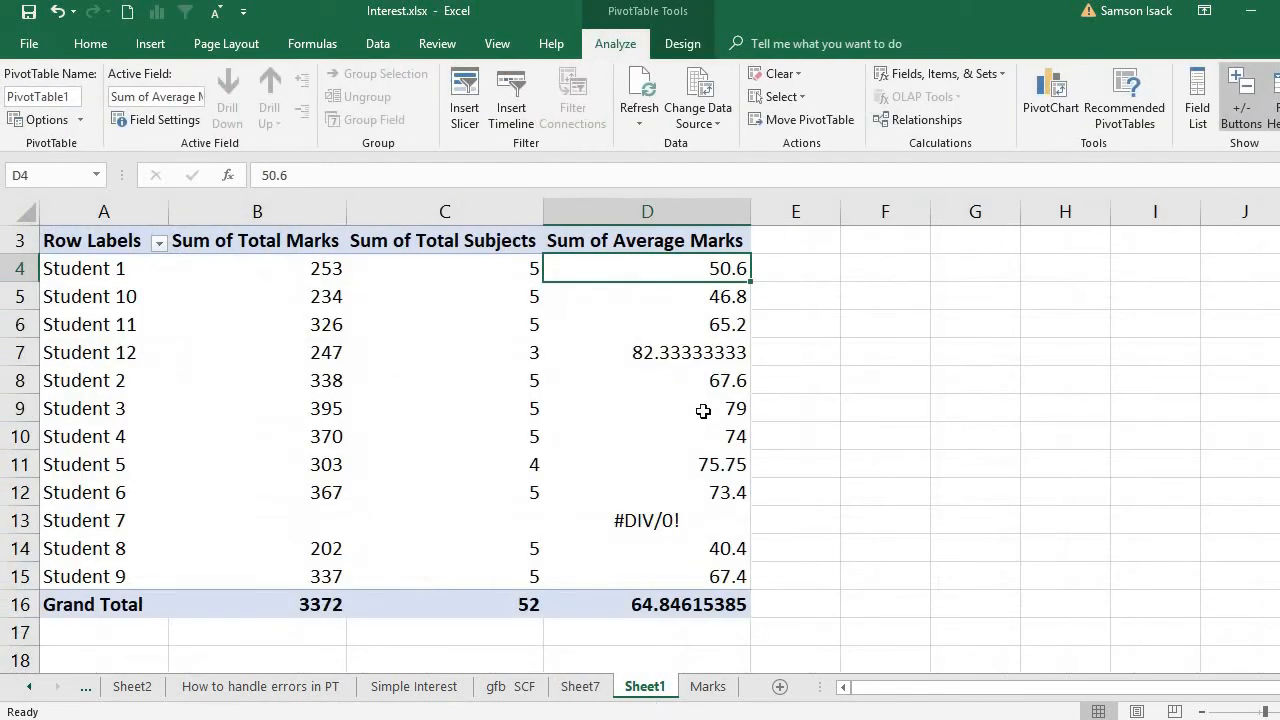
- Examine the Sum of Average Marks column, comparing Student 7's result and empty source values with those of the other students
{"action": "left_click_drag", "start_coordinate": [703, 263], "coordinate": [720, 492]}
{"action": "left_click", "coordinate": [720, 492]}
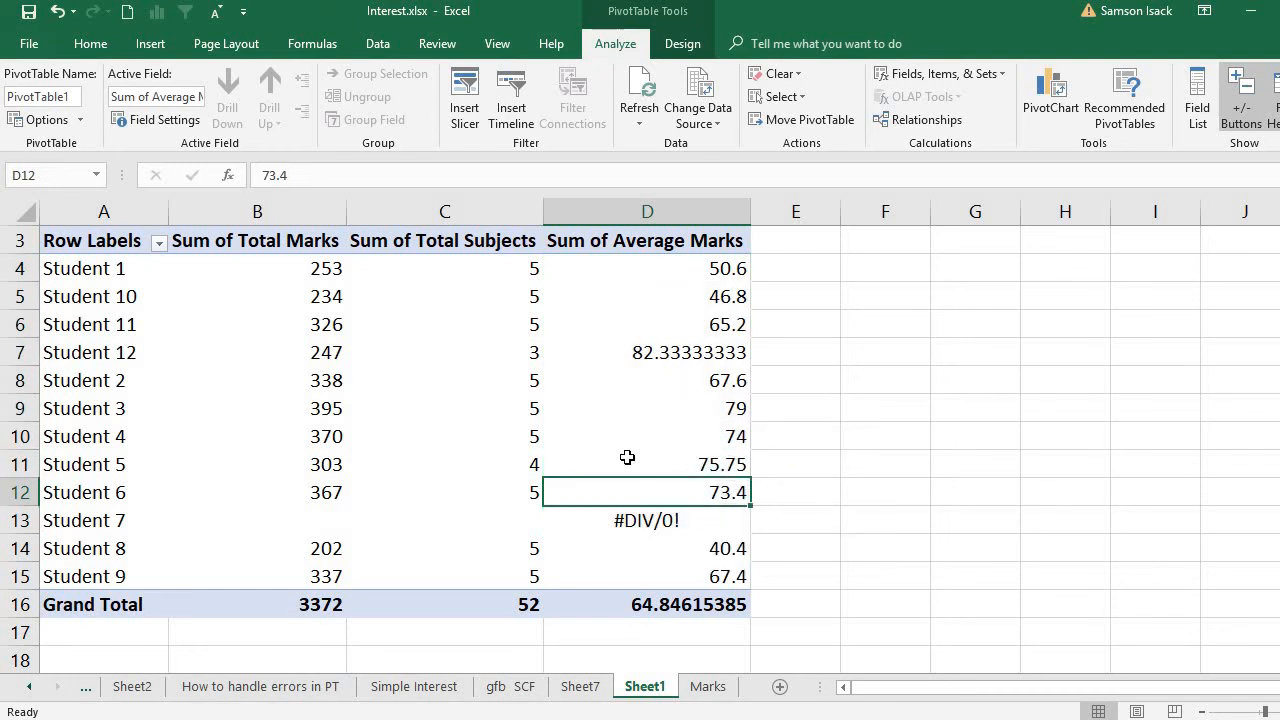
{"action": "left_click", "coordinate": [641, 520]}
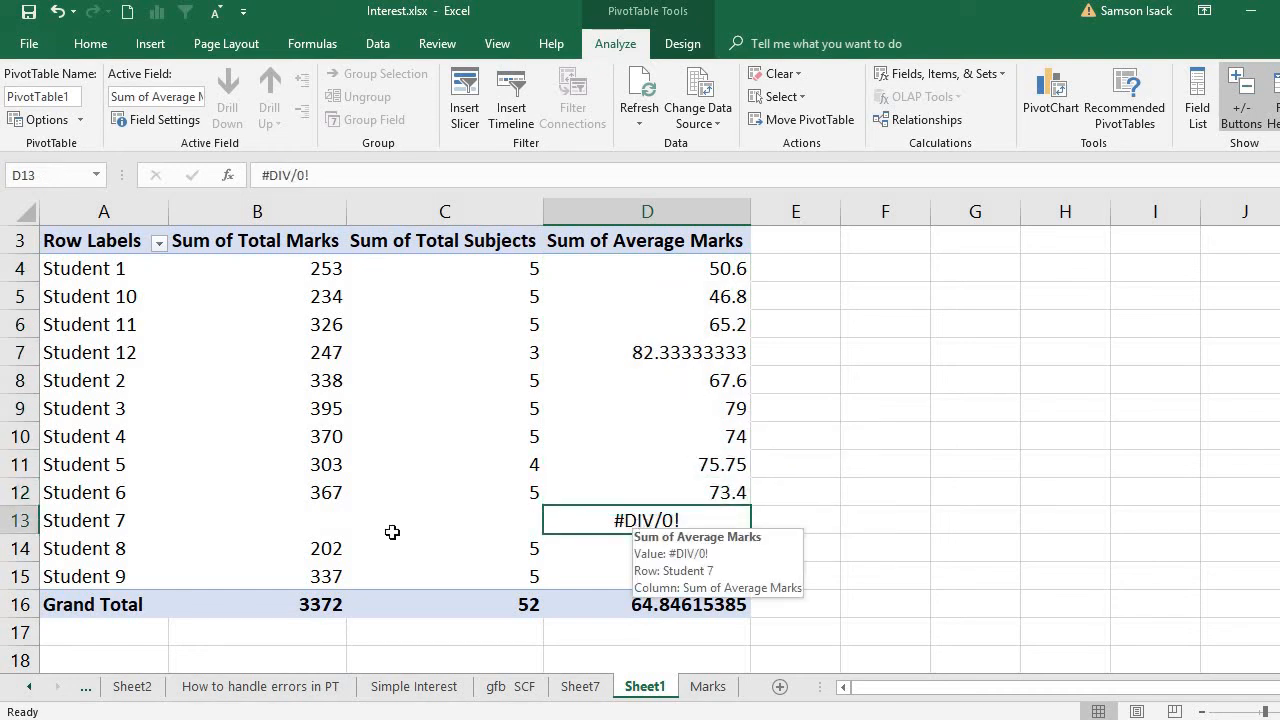
{"action": "left_click", "coordinate": [296, 524]}
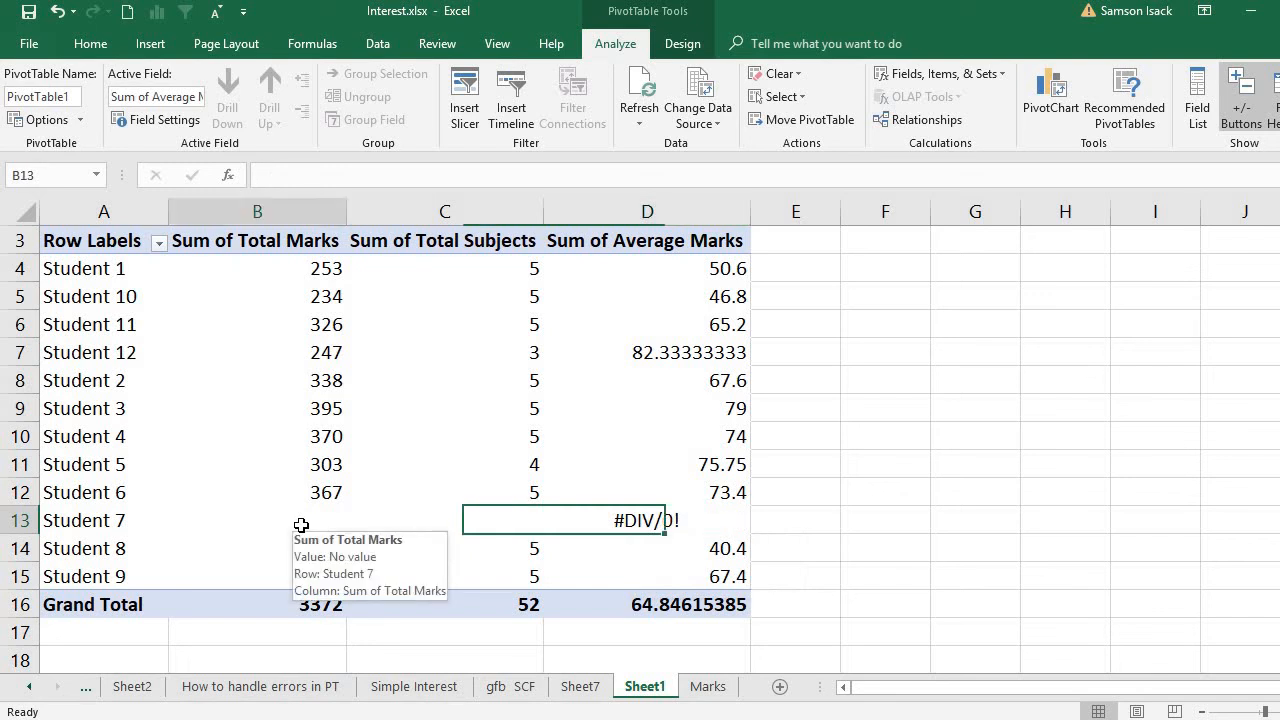
{"action": "left_click", "coordinate": [579, 529]}
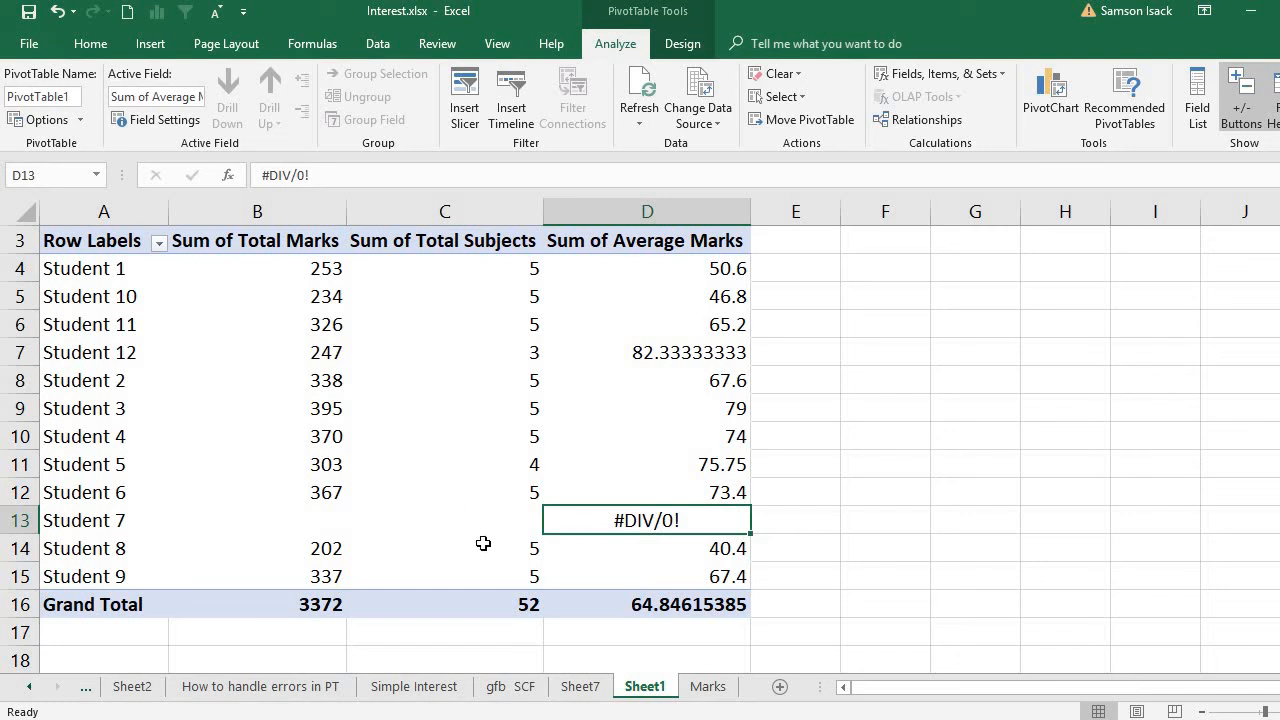
{"action": "mouse_move", "coordinate": [680, 521]}
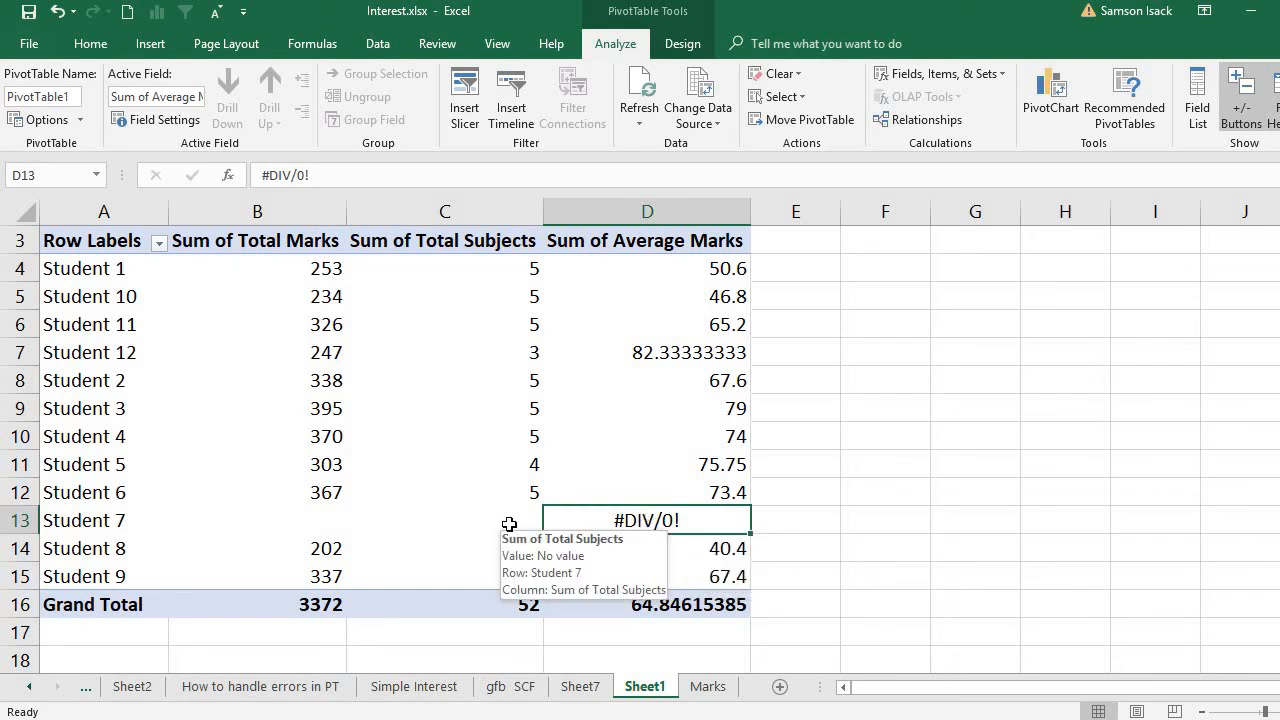
{"action": "left_click", "coordinate": [570, 454]}
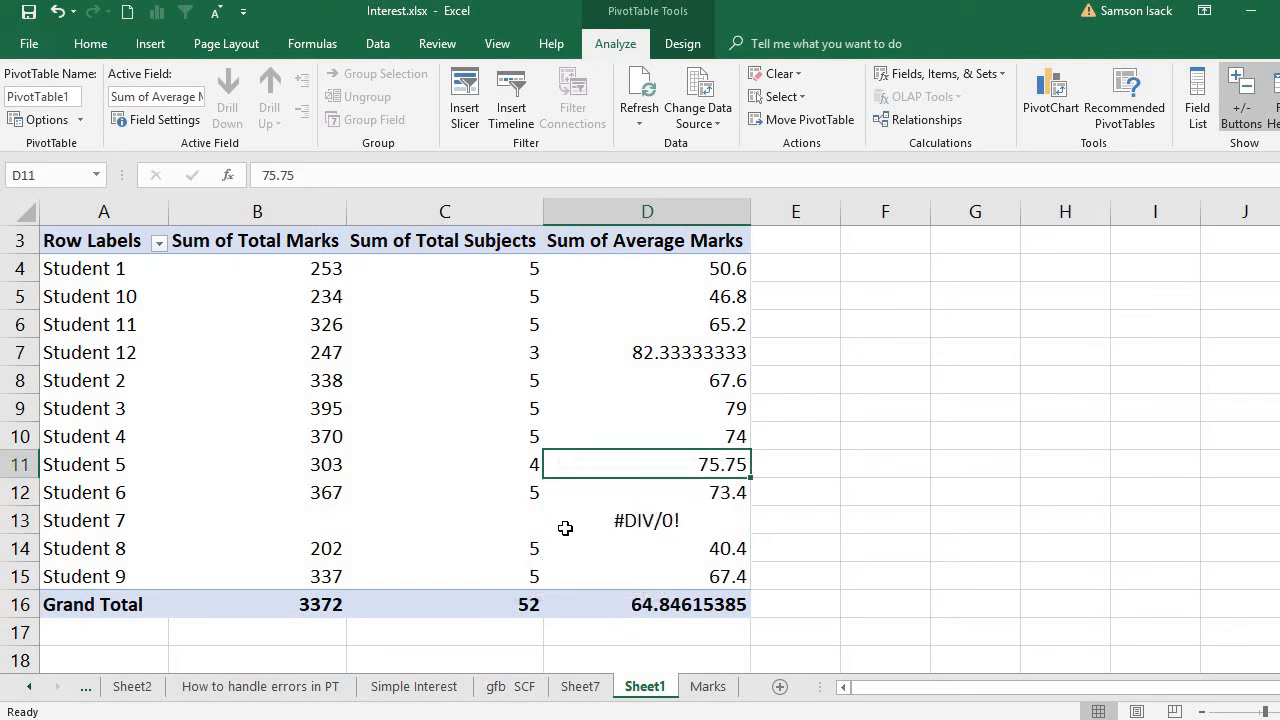
{"action": "mouse_move", "coordinate": [566, 528]}
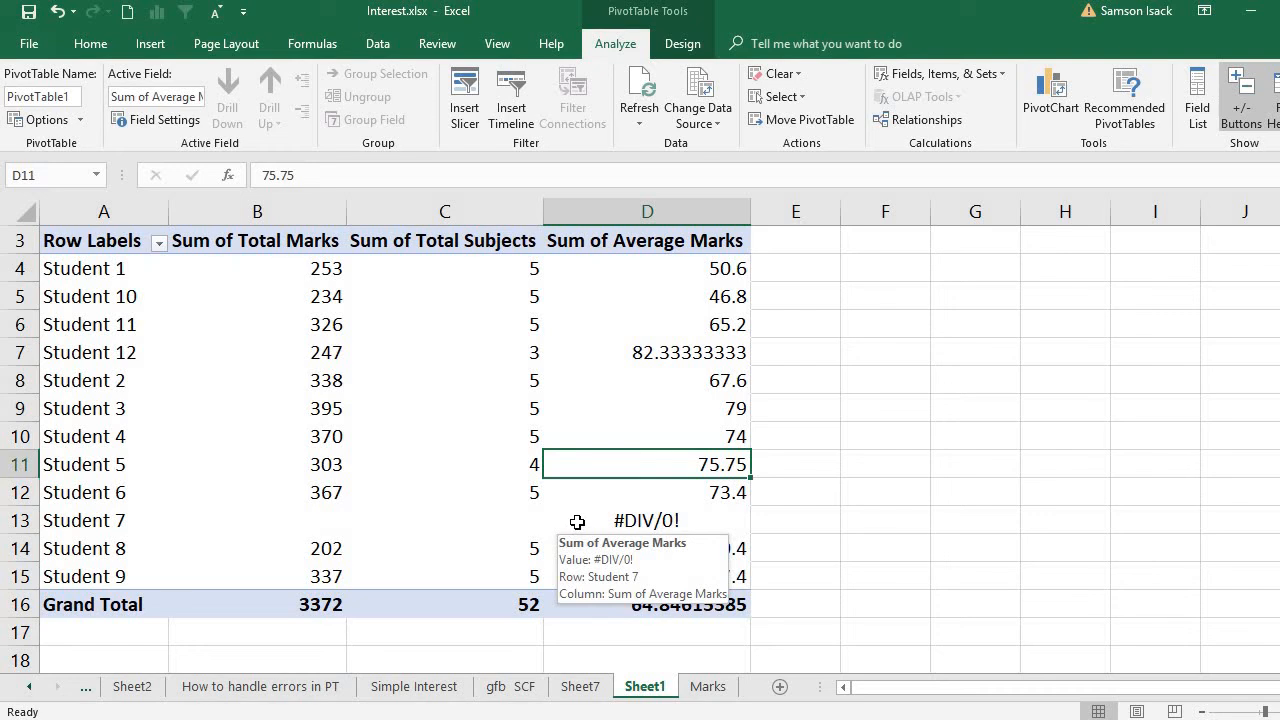
{"action": "mouse_move", "coordinate": [594, 419]}
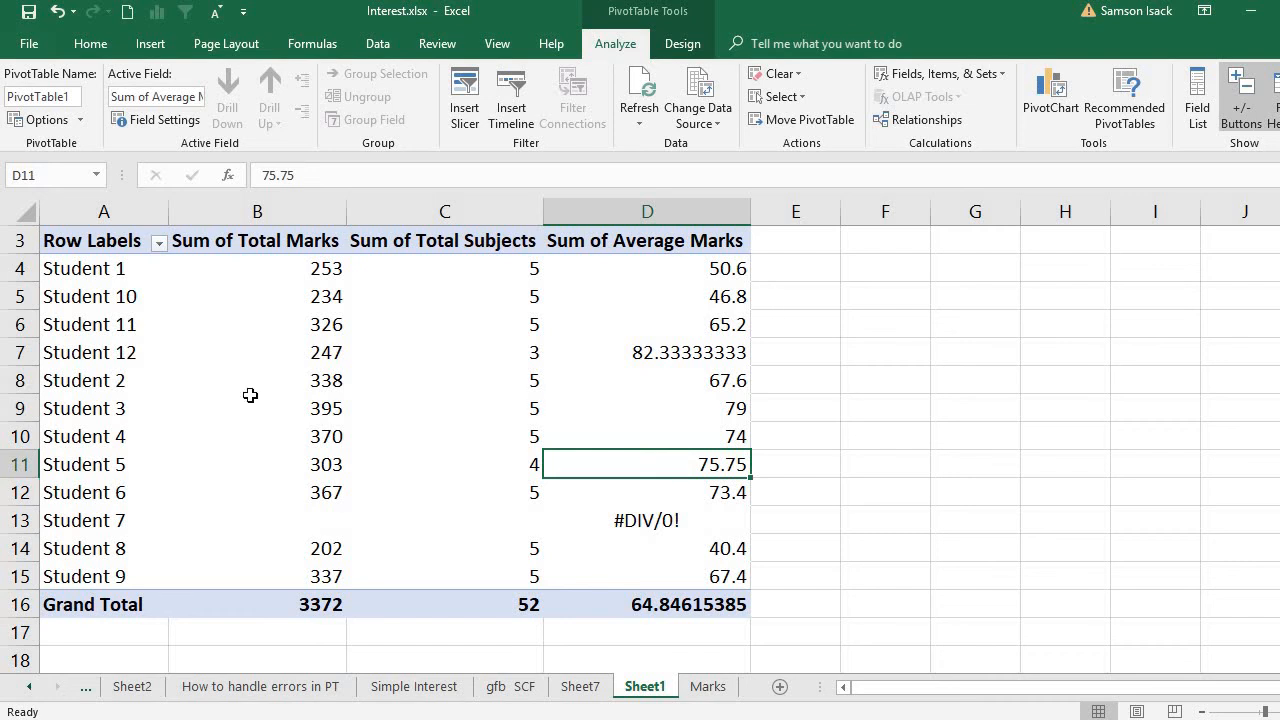
- Set the PivotTable options to show error values as blank cells
{"action": "left_click", "coordinate": [190, 378]}
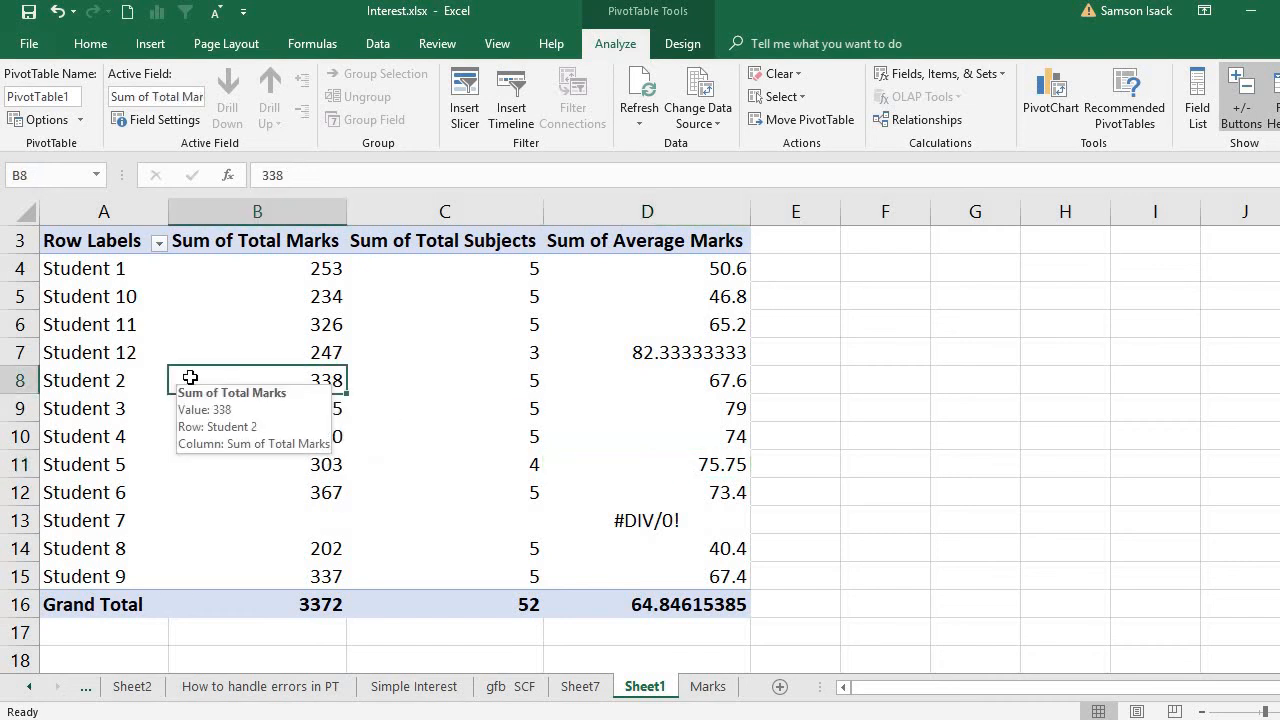
{"action": "right_click", "coordinate": [192, 382]}
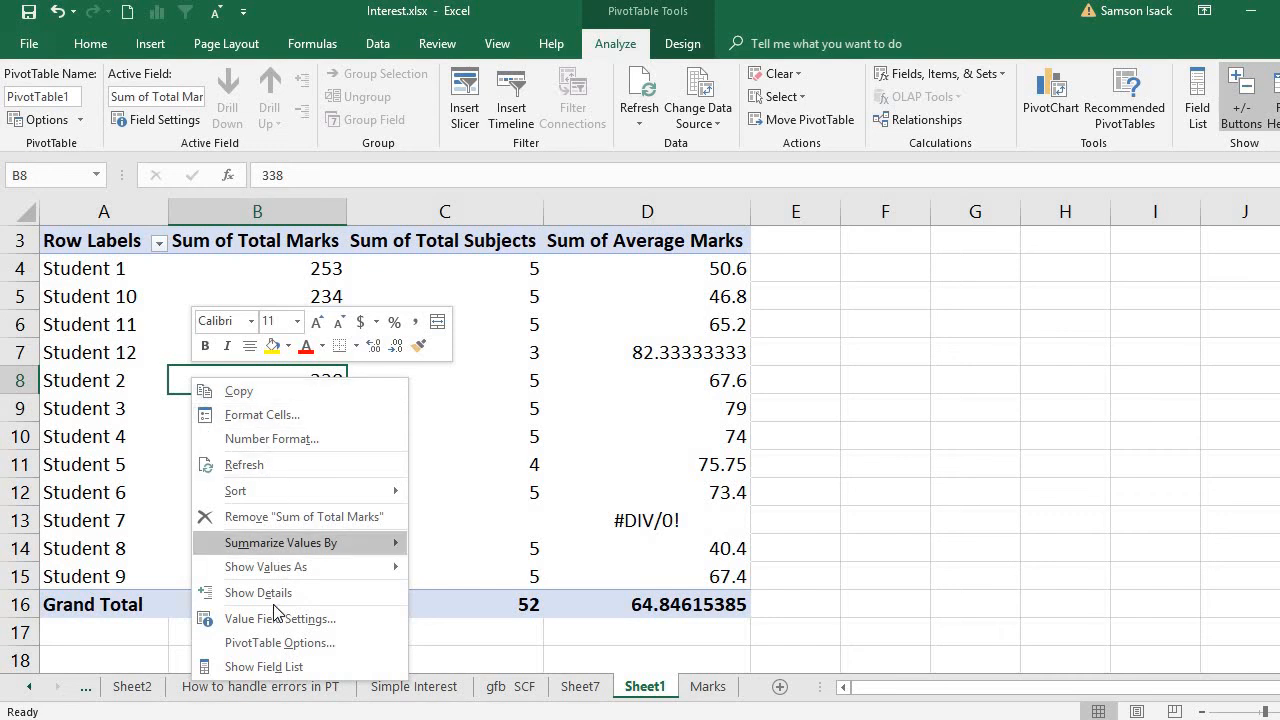
{"action": "left_click", "coordinate": [288, 644]}
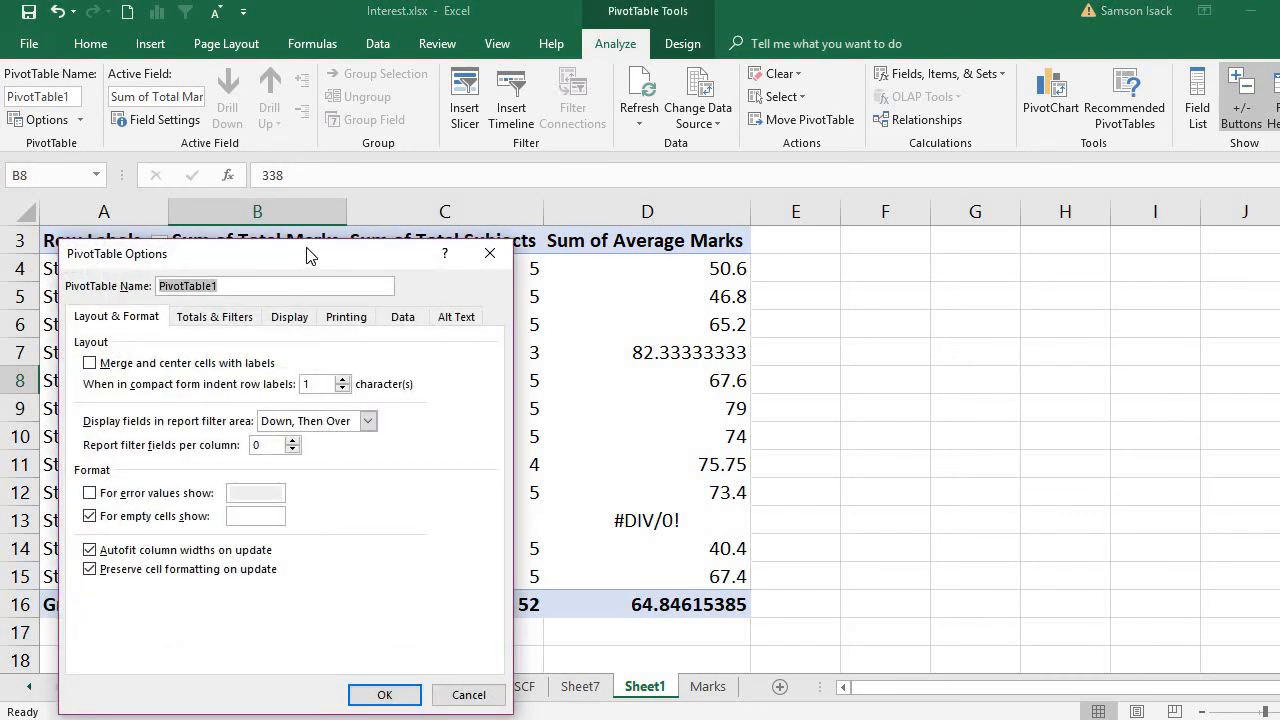
{"action": "left_click_drag", "start_coordinate": [307, 256], "coordinate": [313, 137]}
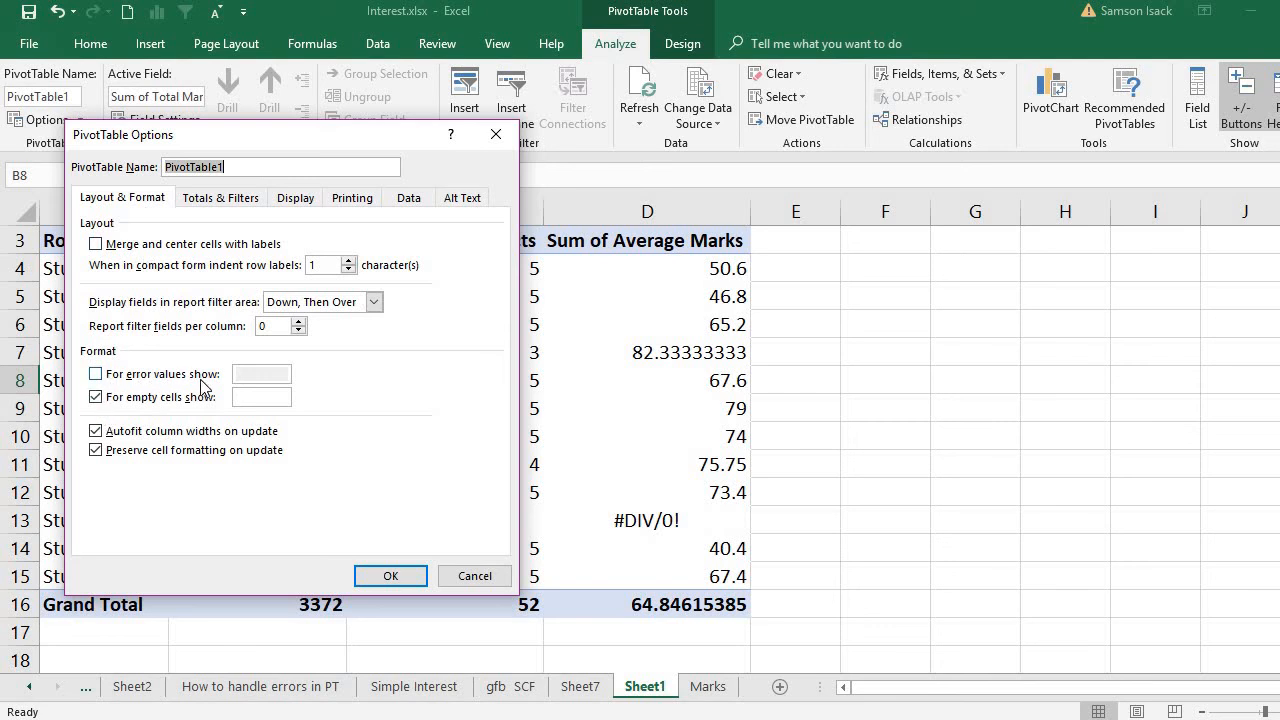
{"action": "left_click", "coordinate": [96, 375]}
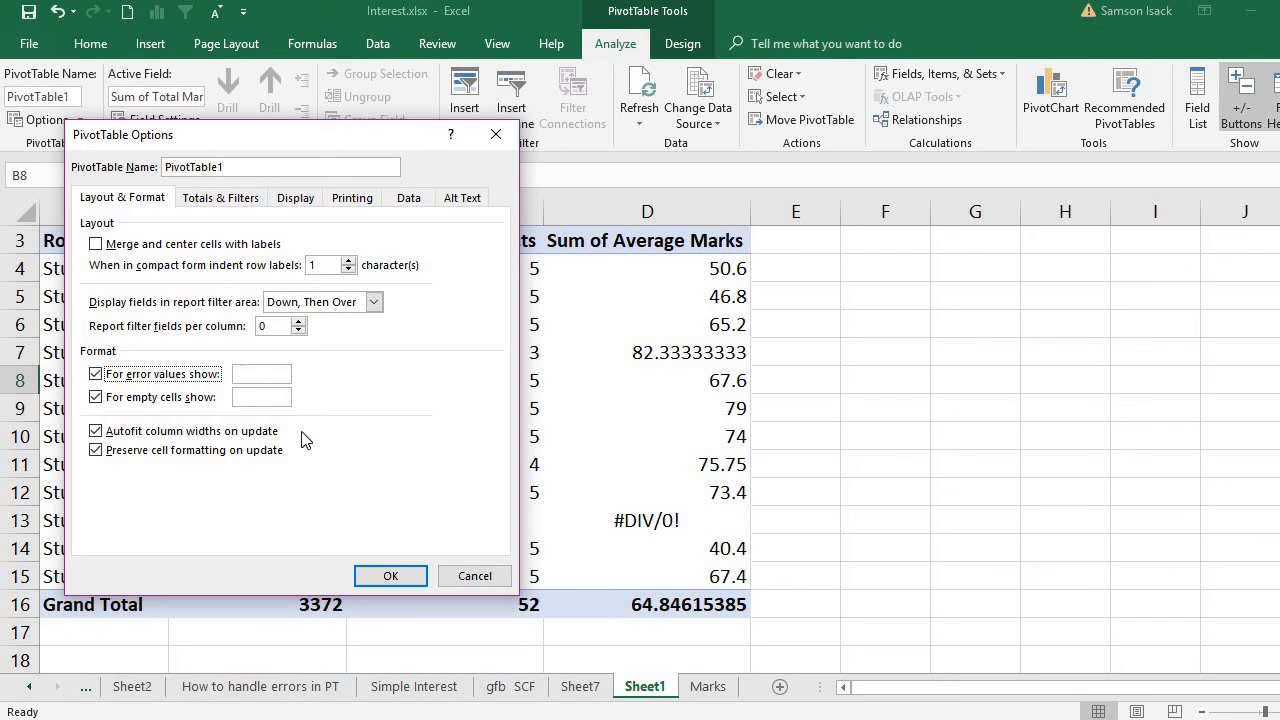
{"action": "left_click", "coordinate": [395, 574]}
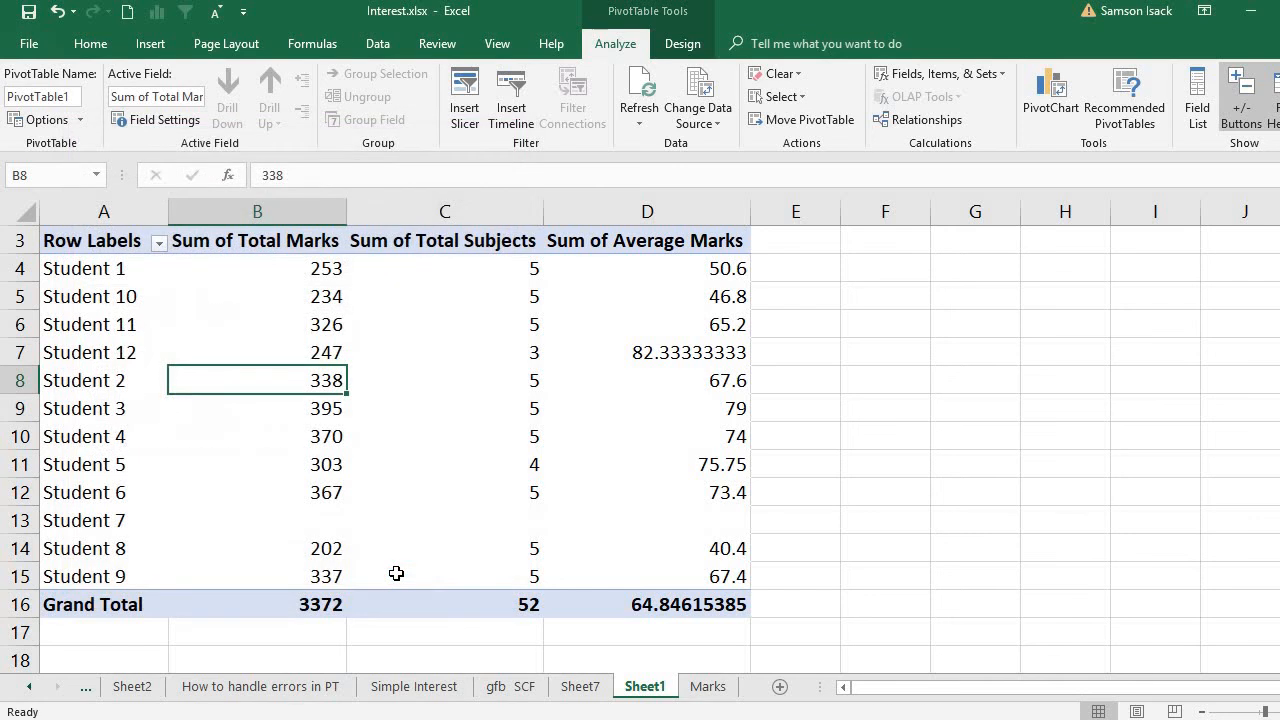
- Review Student 7's marks, subjects and average cells and the grand total of Sum of Average Marks
{"action": "left_click", "coordinate": [617, 530]}
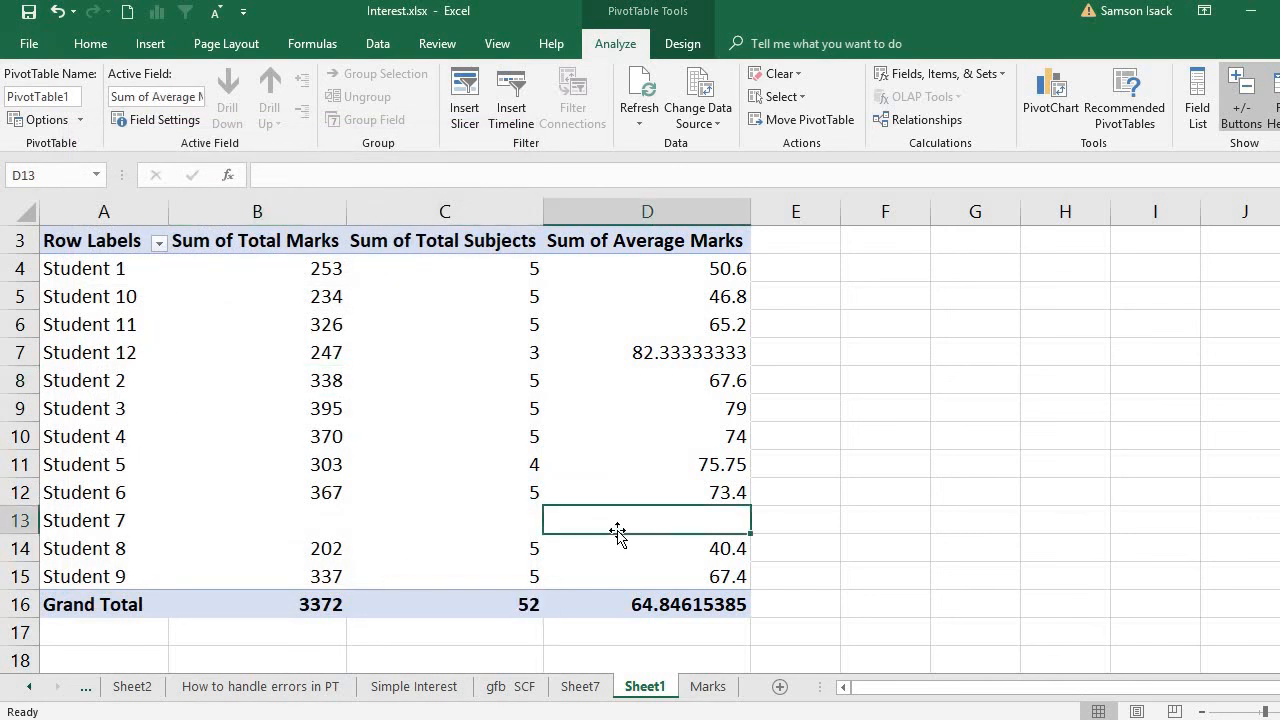
{"action": "left_click", "coordinate": [485, 531]}
{"action": "left_click", "coordinate": [593, 524]}
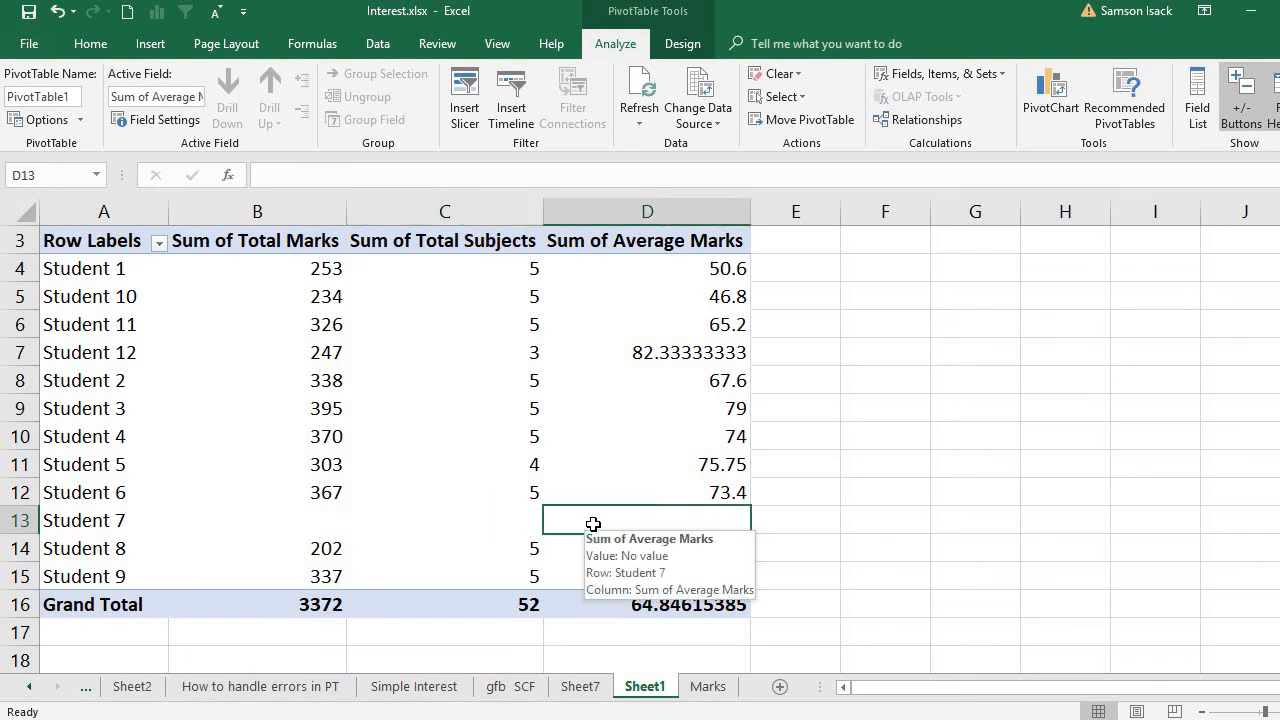
{"action": "left_click", "coordinate": [396, 529]}
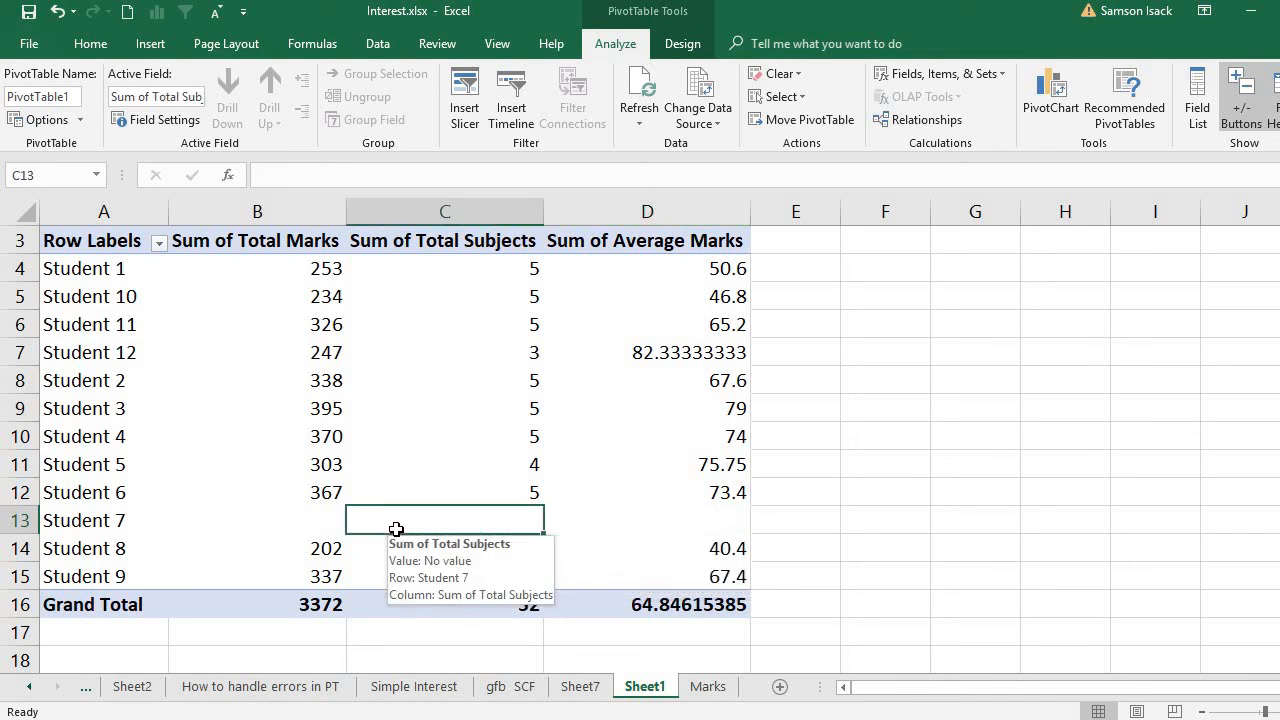
{"action": "left_click", "coordinate": [283, 517]}
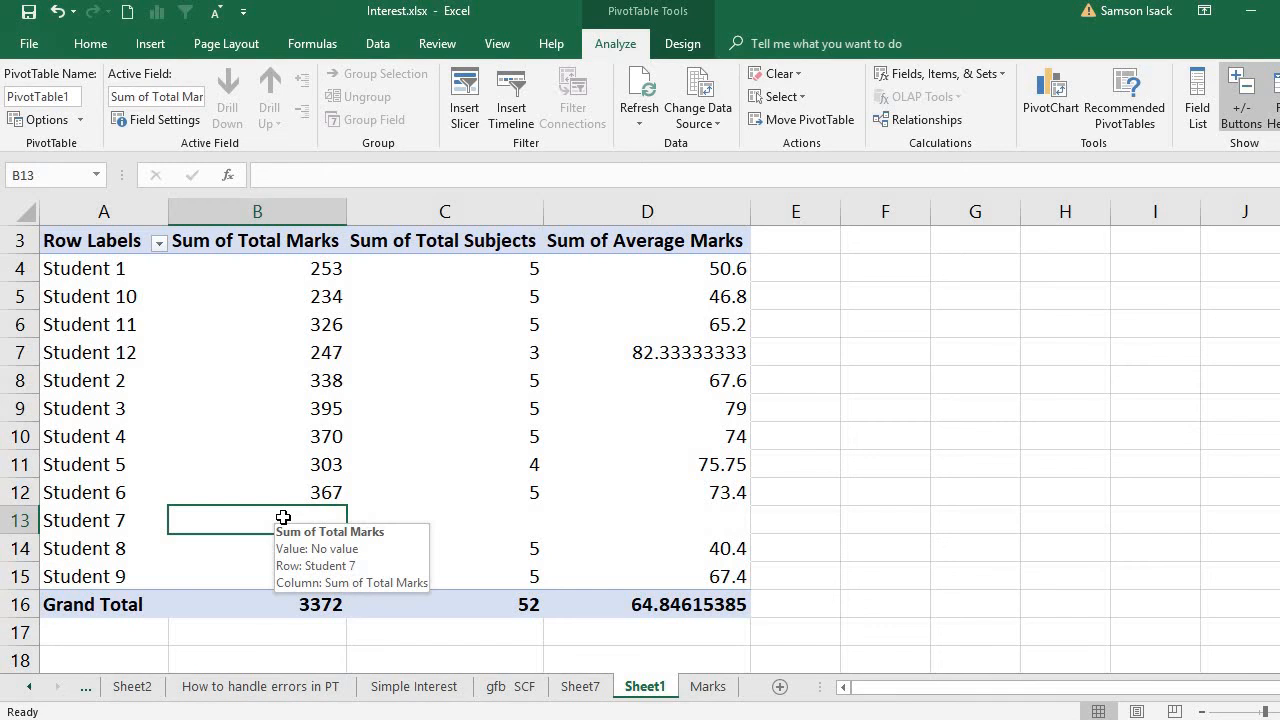
{"action": "left_click", "coordinate": [577, 596]}
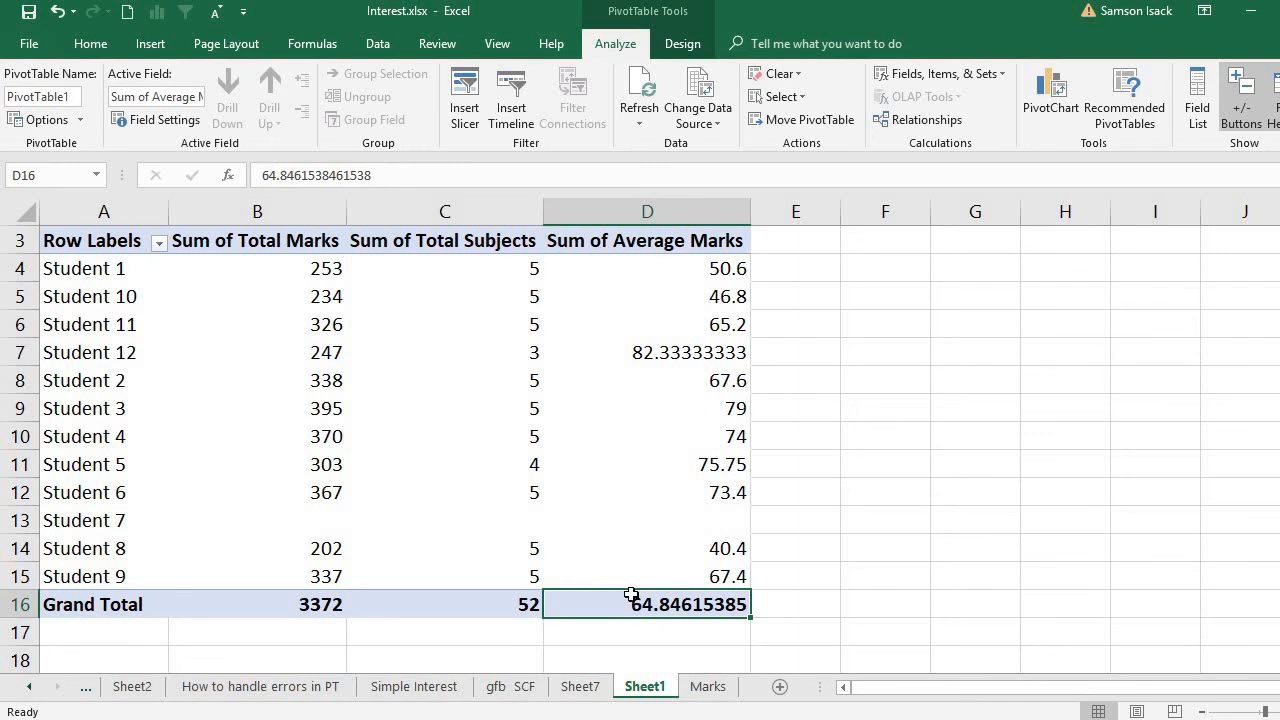
{"action": "mouse_move", "coordinate": [652, 606]}
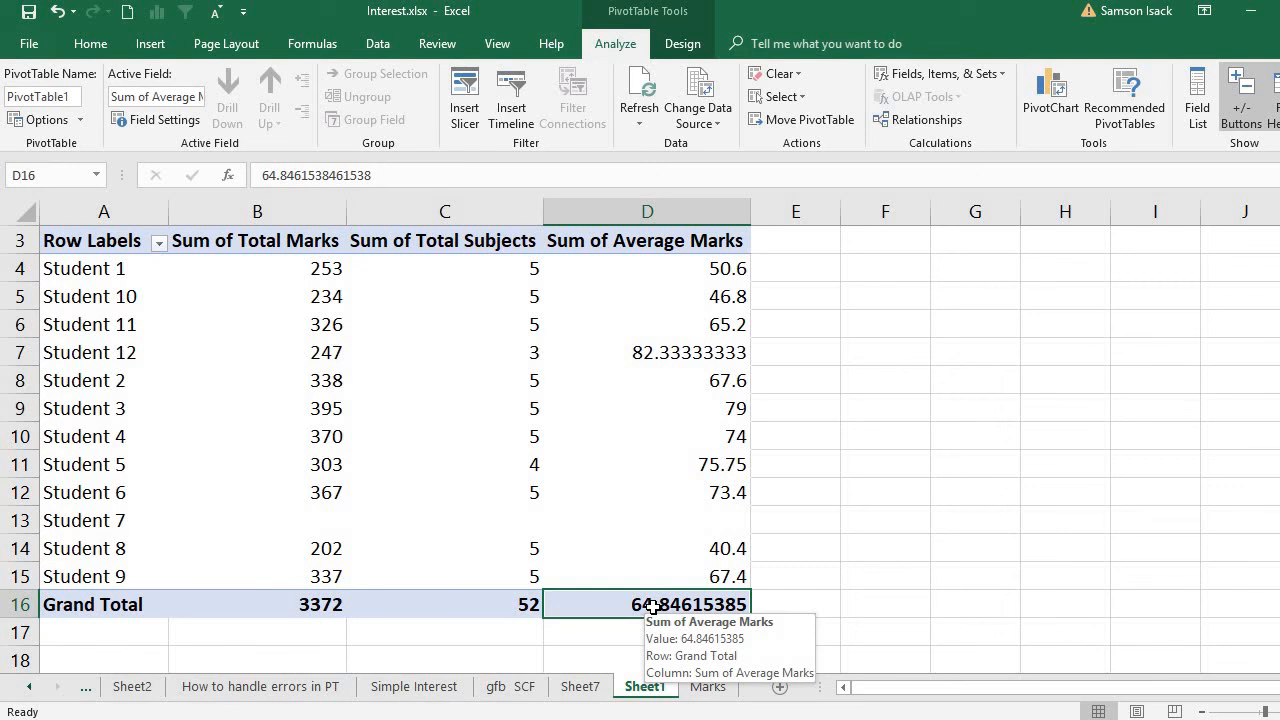
{"action": "left_click", "coordinate": [654, 513]}
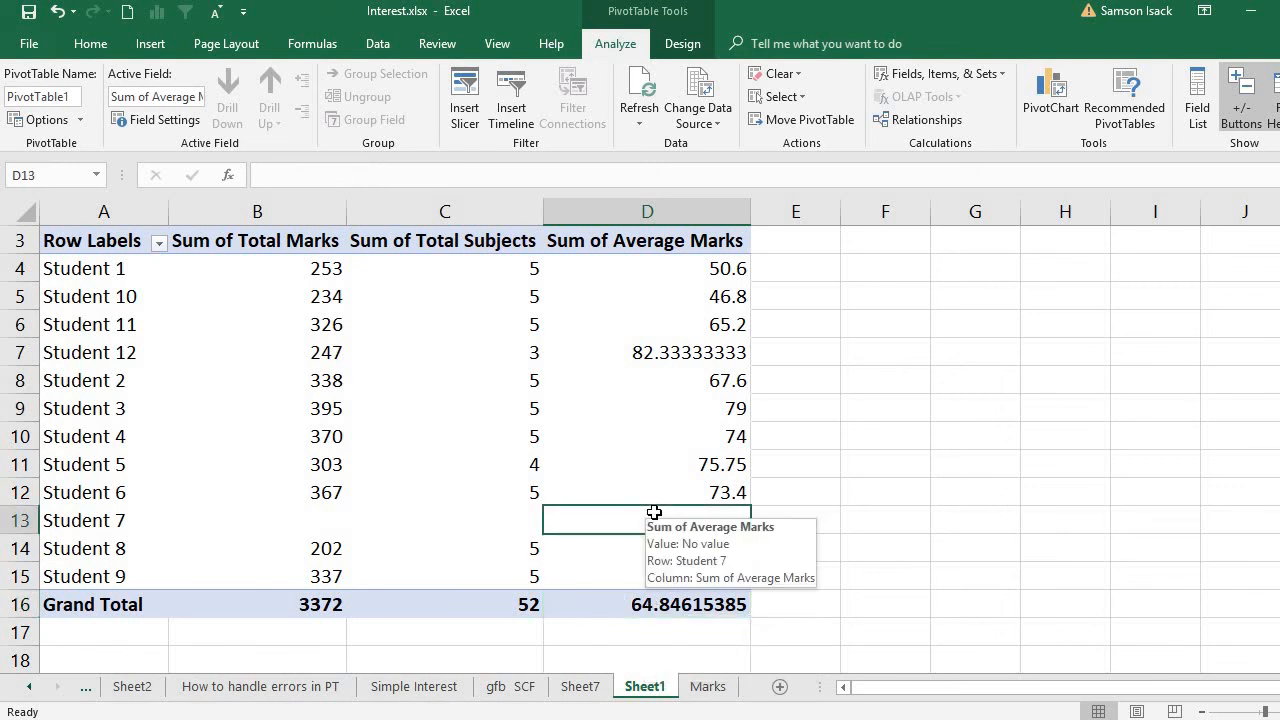
{"action": "right_click", "coordinate": [440, 484]}
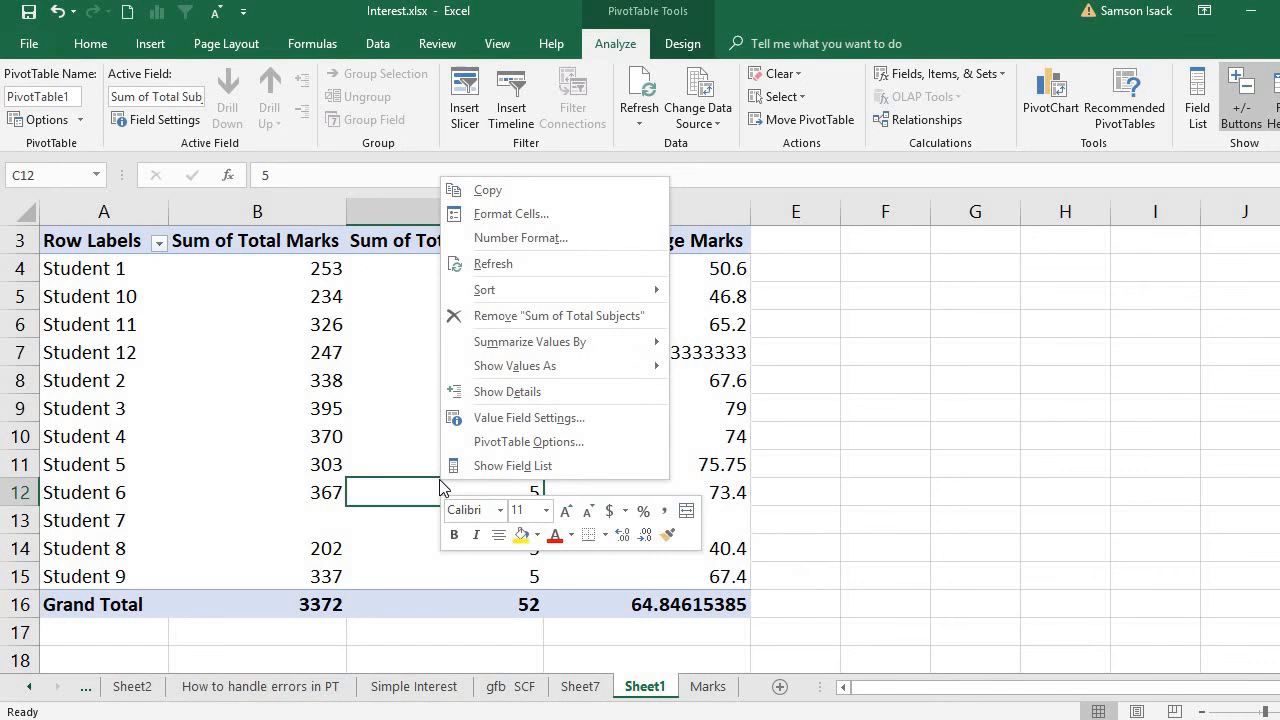
{"action": "left_click", "coordinate": [545, 442]}
{"action": "left_click", "coordinate": [517, 446]}
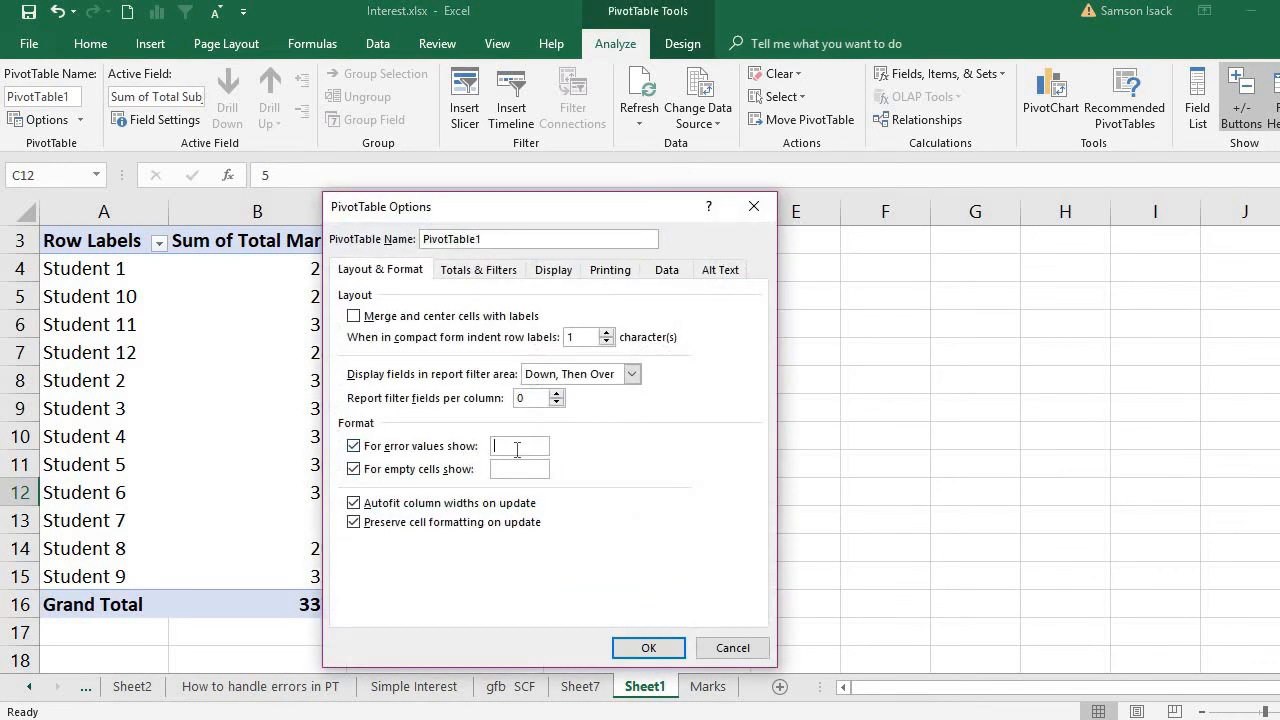
{"action": "type", "text": "0"}
{"action": "left_click", "coordinate": [754, 208]}
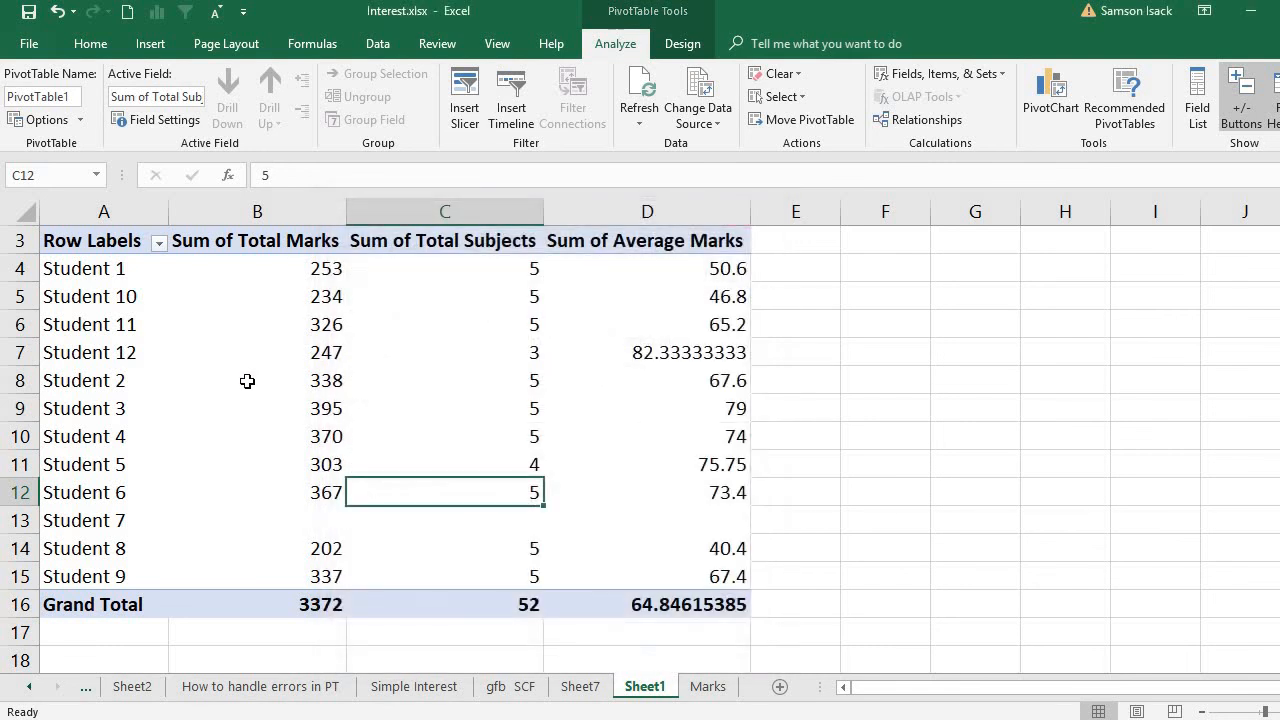
- Set the PivotTable options to show 0 for error values and check Student 7's Sum of Average Marks cell
{"action": "right_click", "coordinate": [249, 386]}
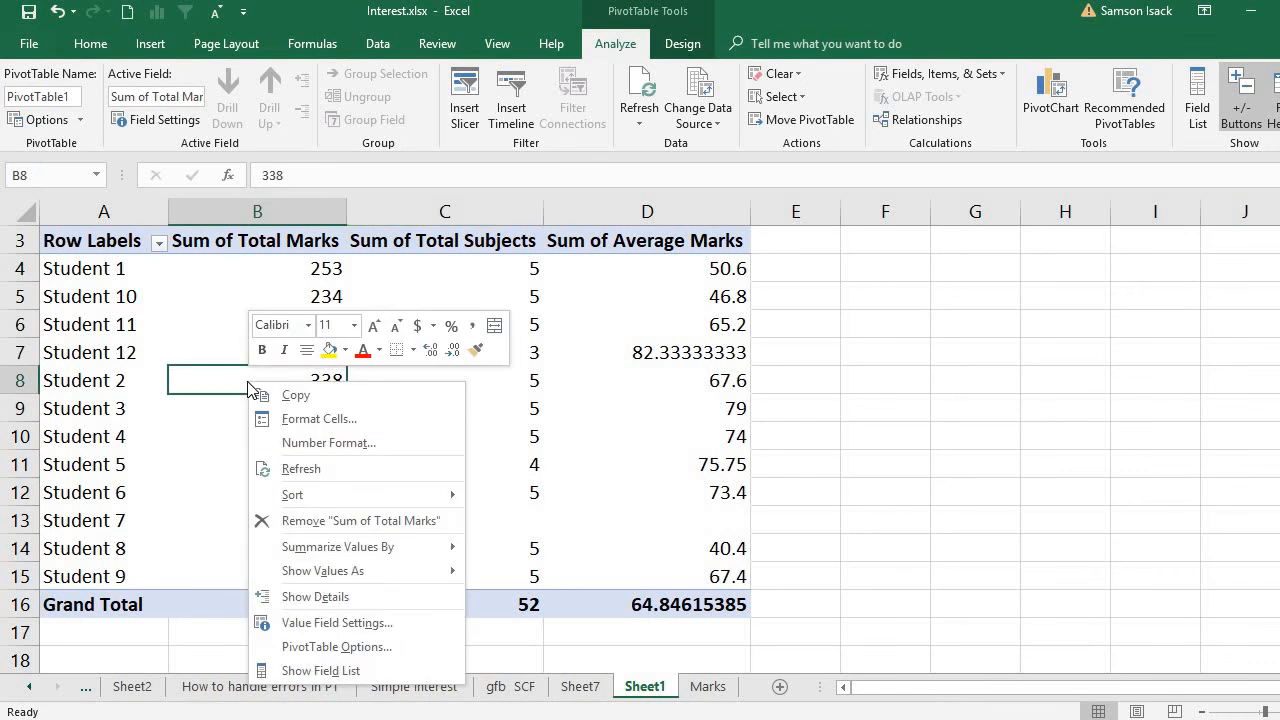
{"action": "left_click", "coordinate": [346, 648]}
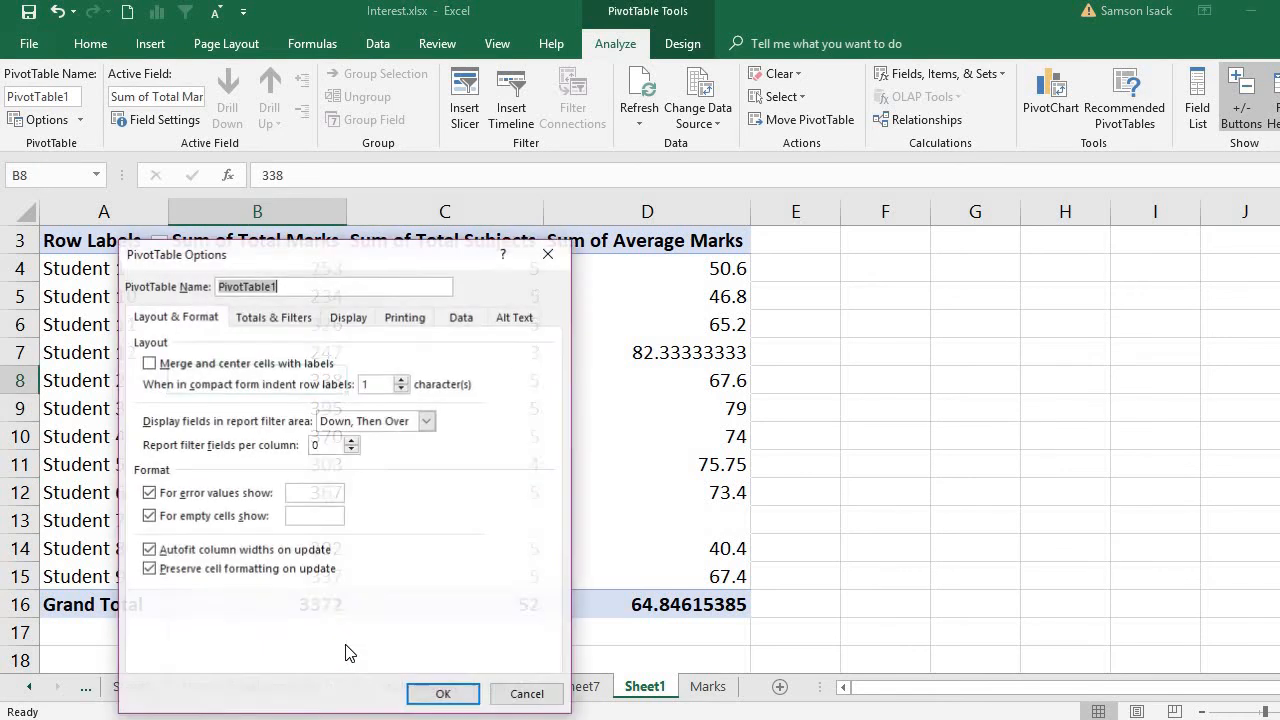
{"action": "left_click", "coordinate": [315, 497]}
{"action": "type", "text": "0"}
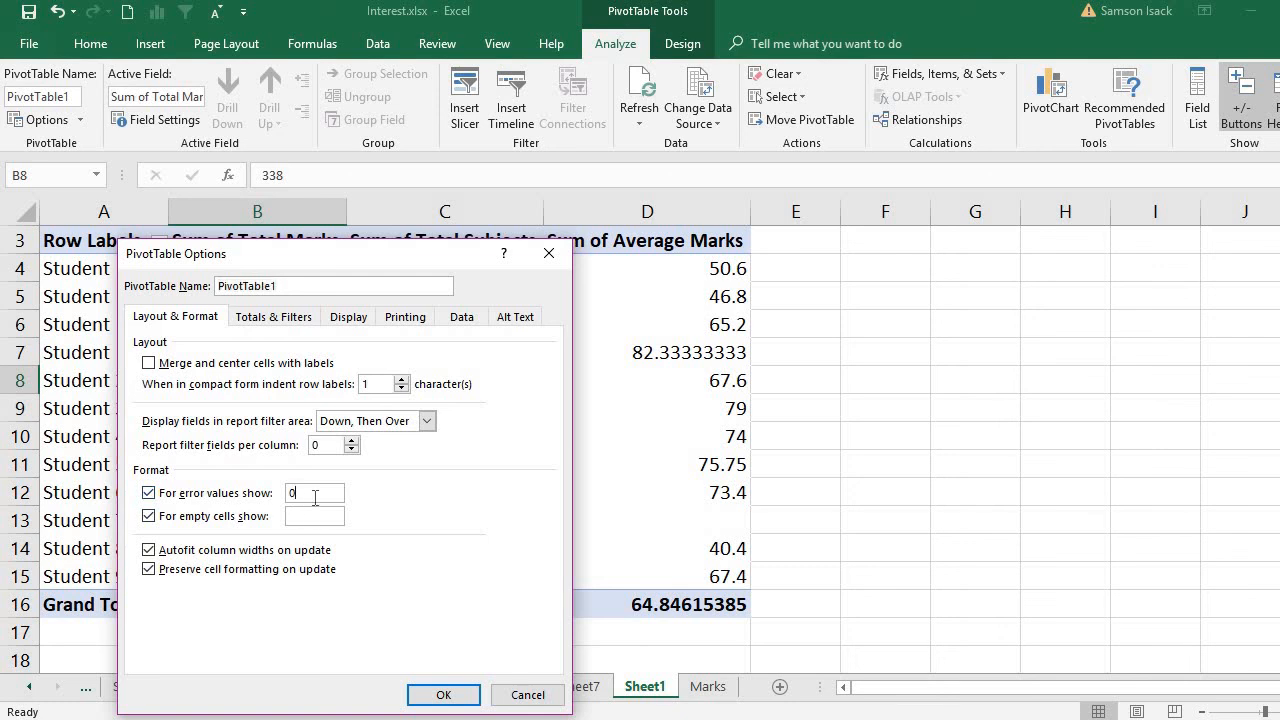
{"action": "left_click", "coordinate": [434, 695]}
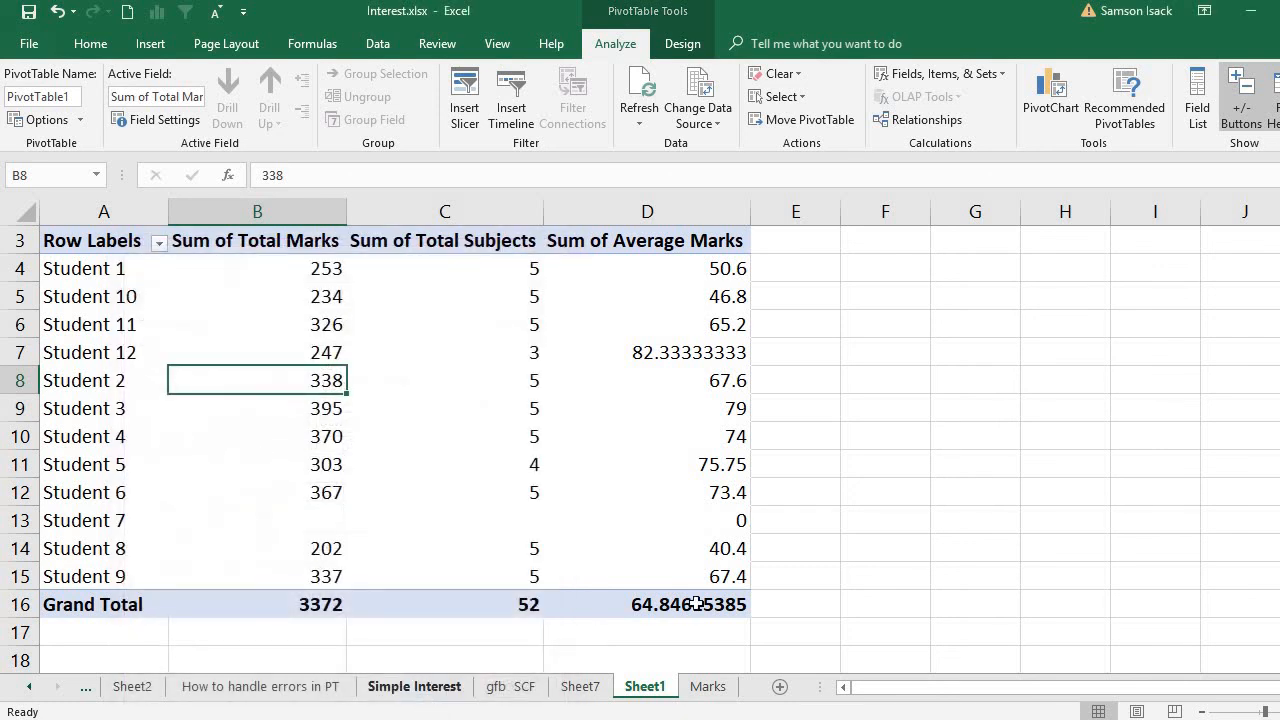
{"action": "left_click", "coordinate": [705, 521]}
{"action": "mouse_move", "coordinate": [705, 524]}
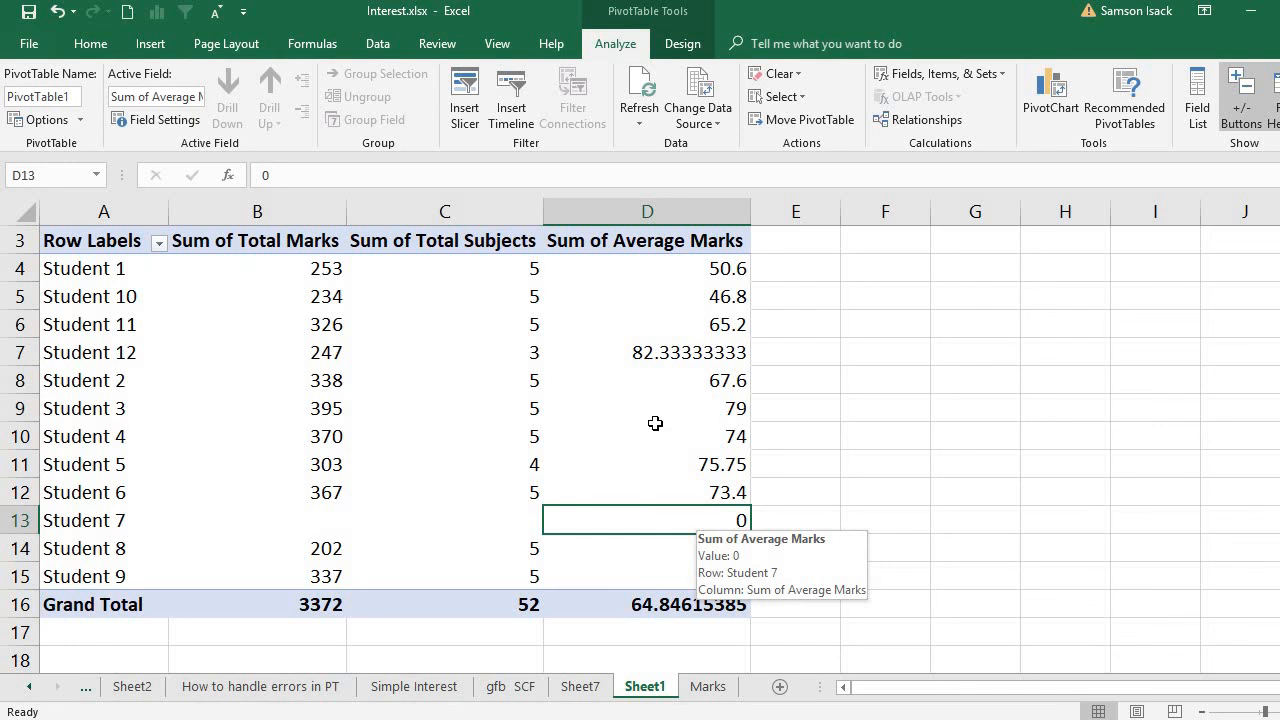
{"action": "left_click", "coordinate": [205, 273]}
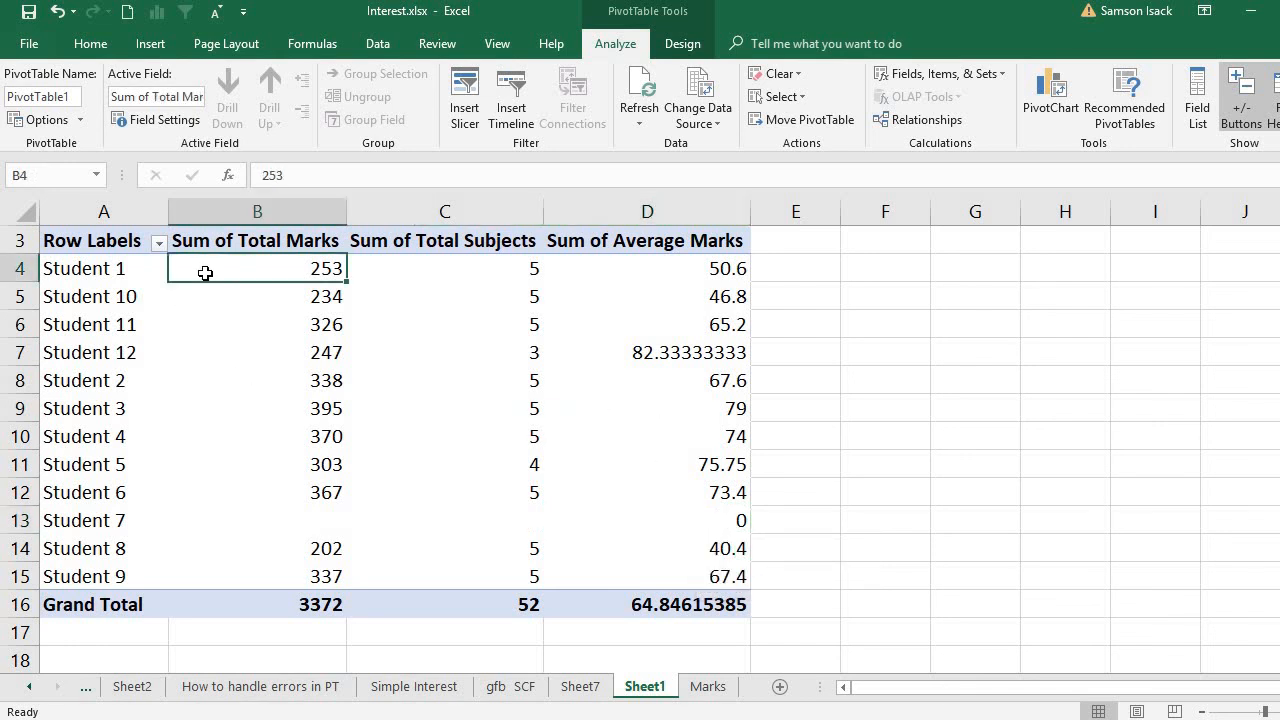
{"action": "left_click", "coordinate": [126, 360]}
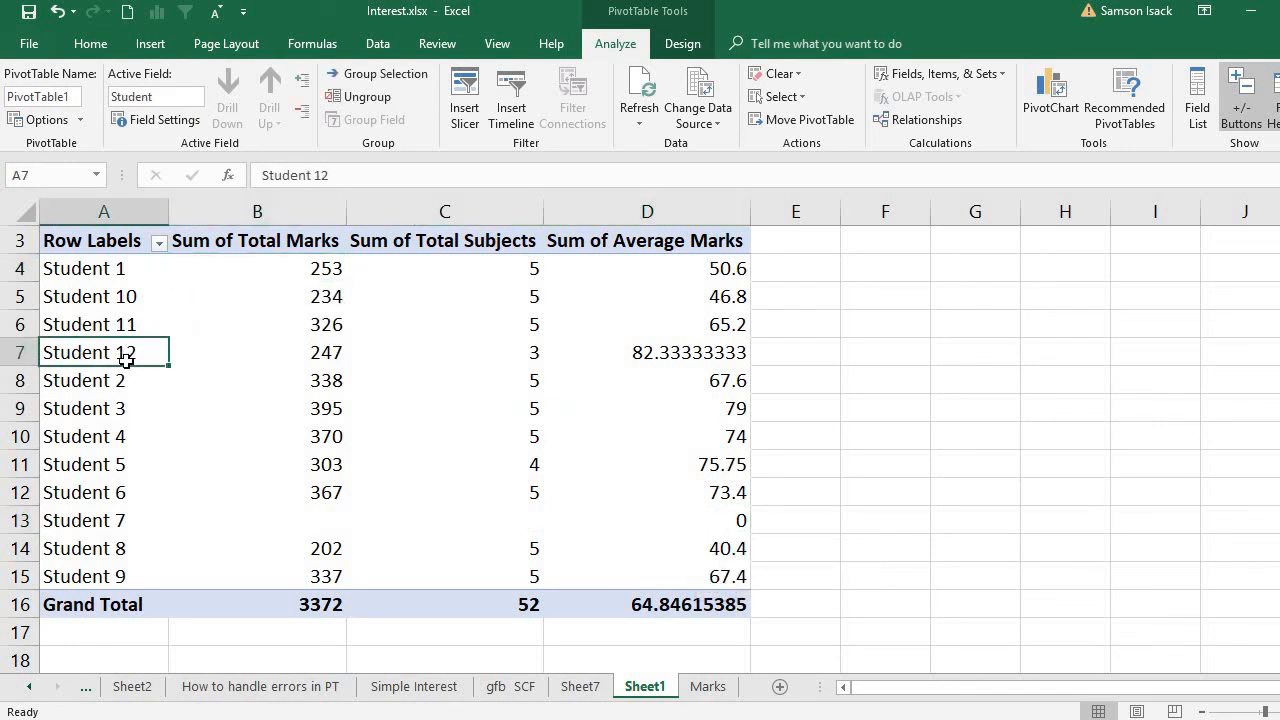
{"action": "left_click", "coordinate": [122, 276]}
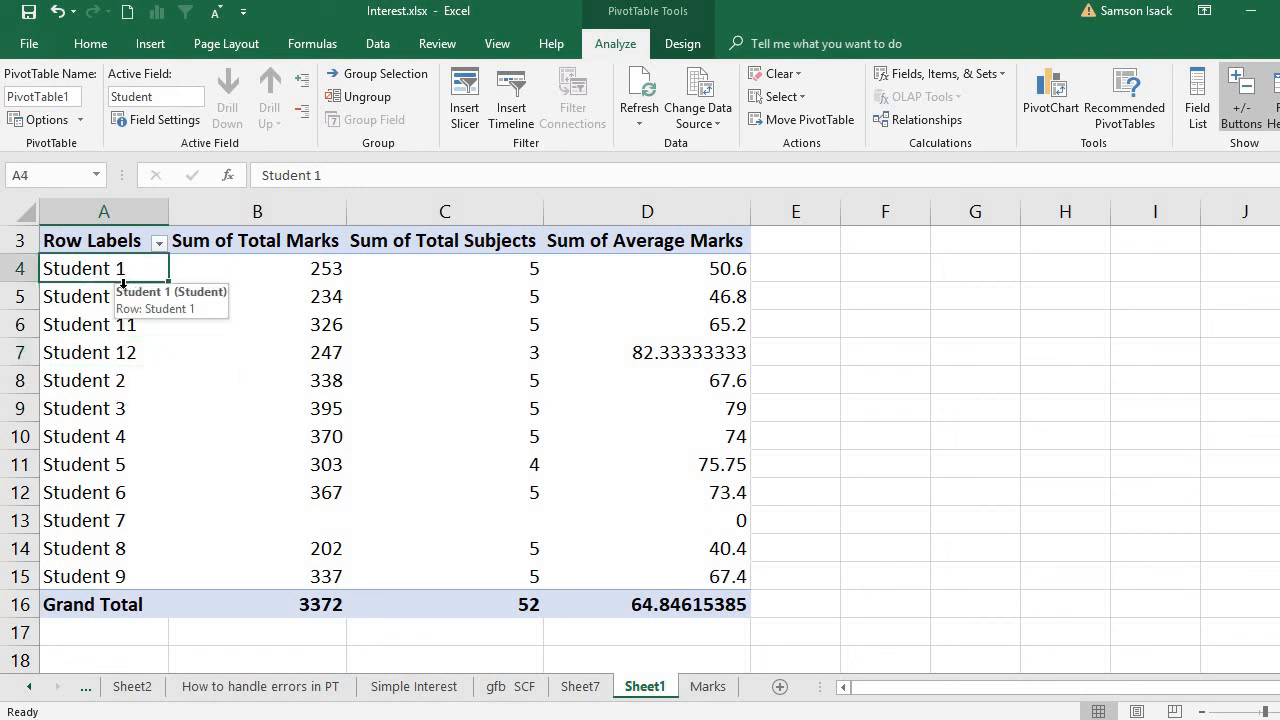